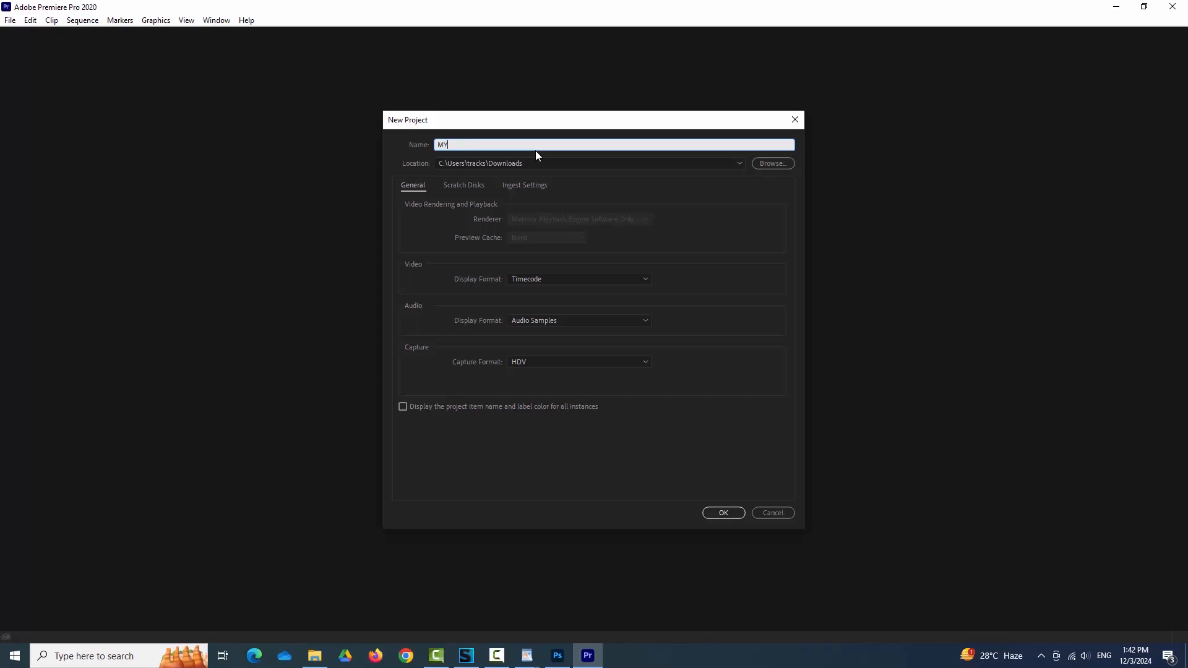
- Create a project named MY chroma pro in the Downloads folder and import the green screen girl clip
{"action": "type", "text": "chroma pro"}
{"action": "left_click", "coordinate": [718, 514]}
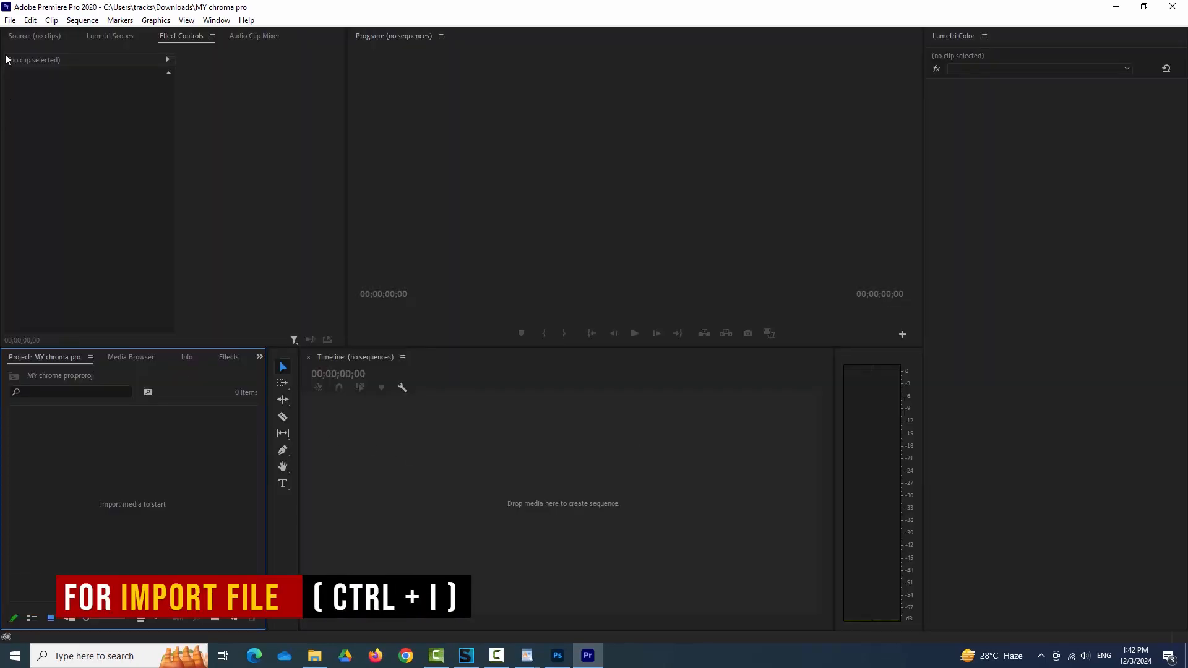
{"action": "left_click", "coordinate": [10, 20]}
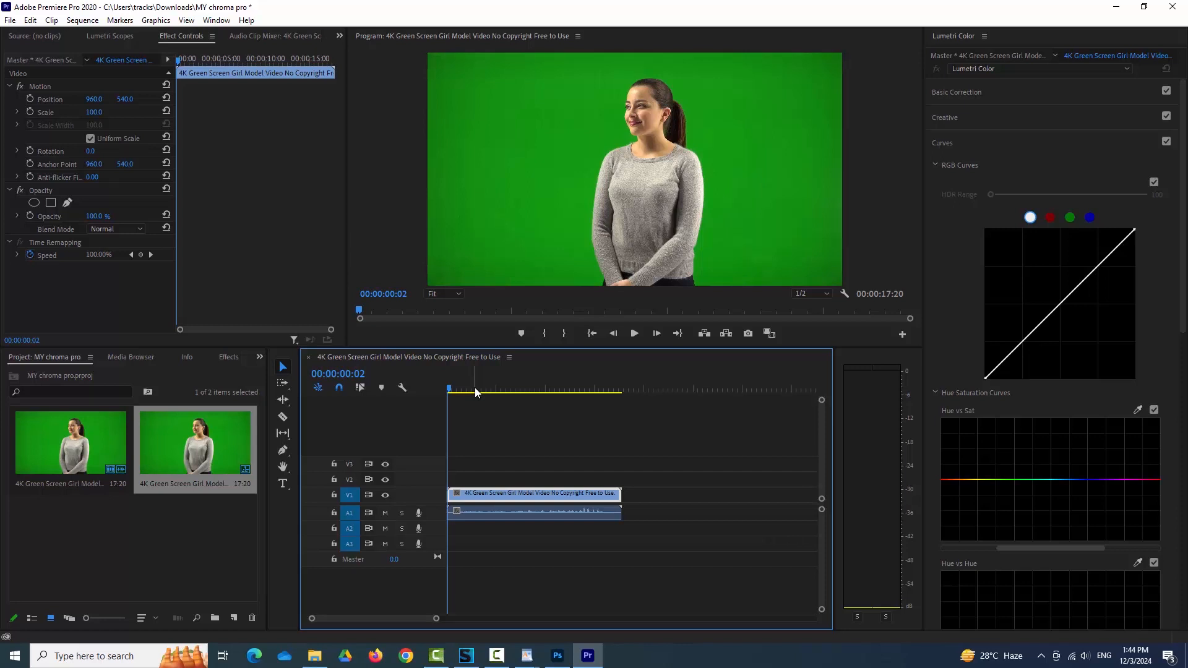
- Duplicate the green screen clip from track V1 onto track V3 at the sequence start, and hide track V1
{"action": "mouse_move", "coordinate": [450, 391]}
{"action": "left_mouse_down"}
{"action": "mouse_move", "coordinate": [602, 414]}
{"action": "mouse_move", "coordinate": [449, 413]}
{"action": "left_mouse_up"}
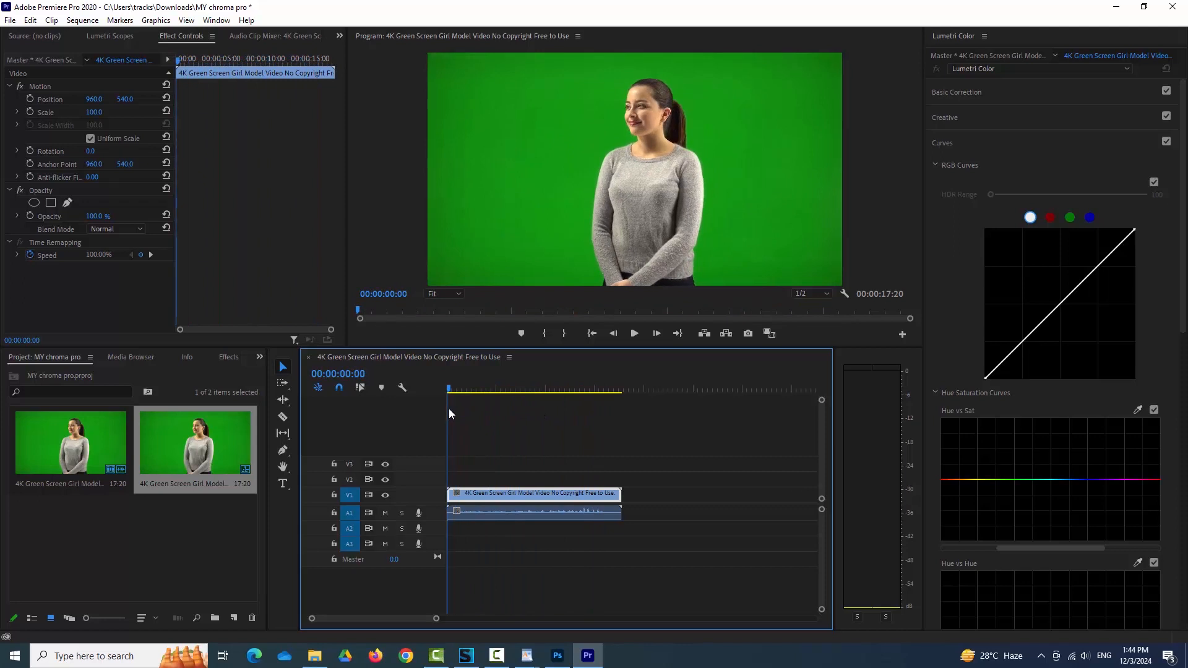
{"action": "left_click", "coordinate": [504, 469]}
{"action": "left_click", "coordinate": [497, 503]}
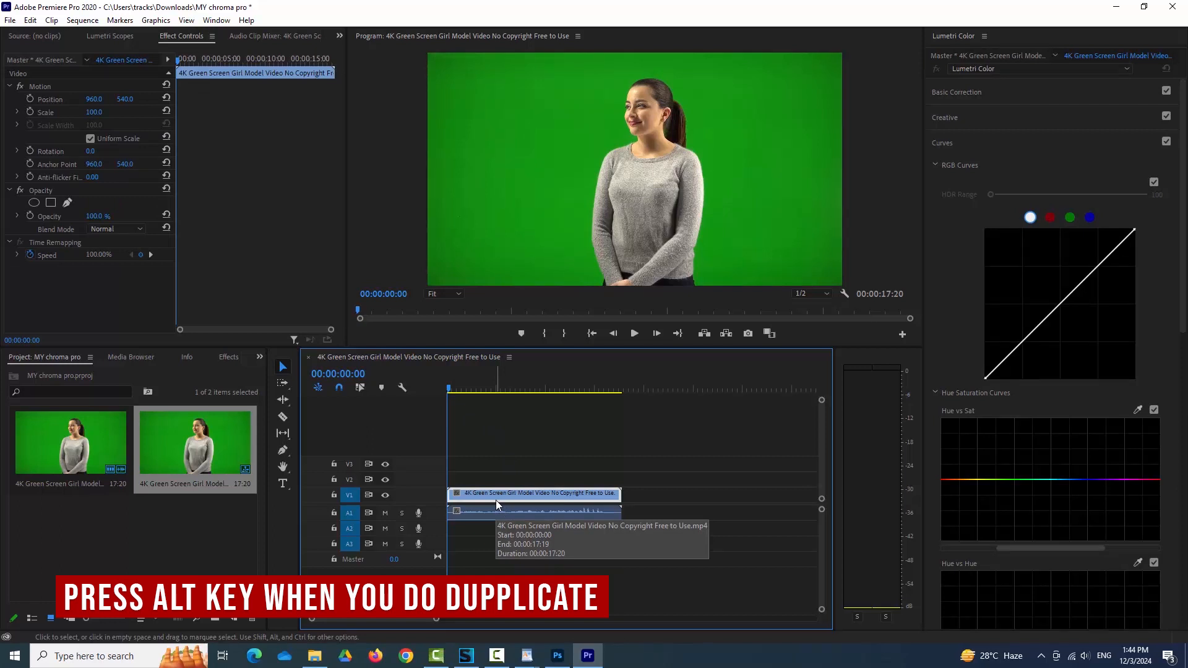
{"action": "left_click_drag", "start_coordinate": [480, 495], "coordinate": [526, 464]}
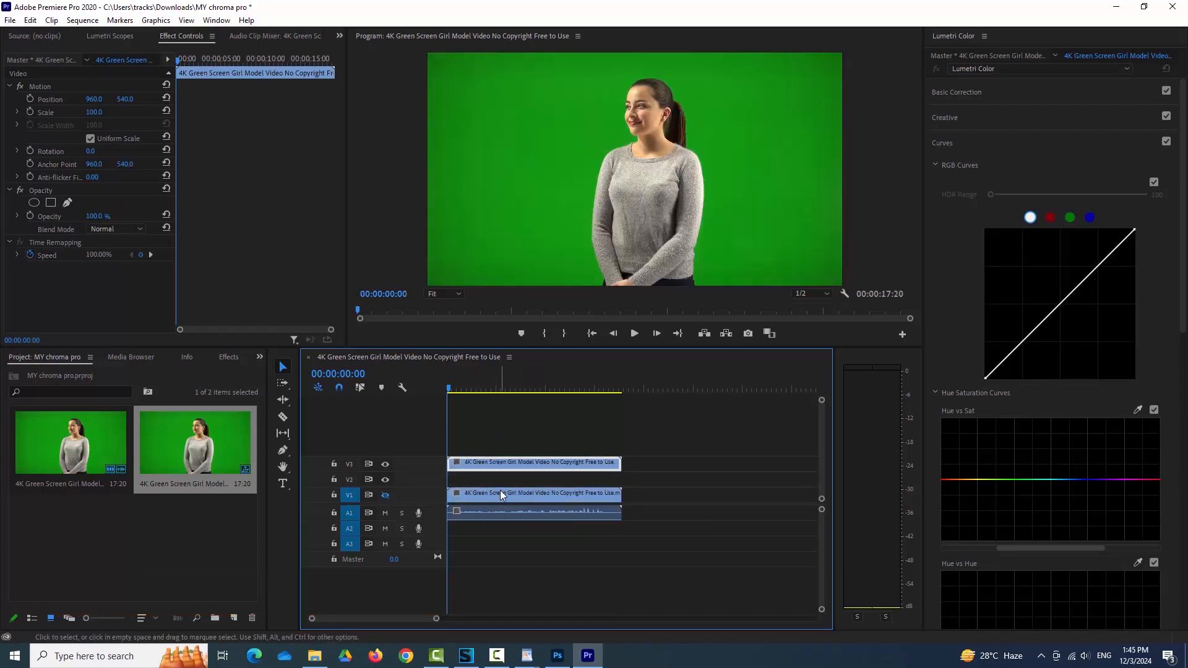
- Replace the clip on V3 with an After Effects composition, saving the new After Effects project in Downloads as after effect pro
{"action": "right_click", "coordinate": [469, 467]}
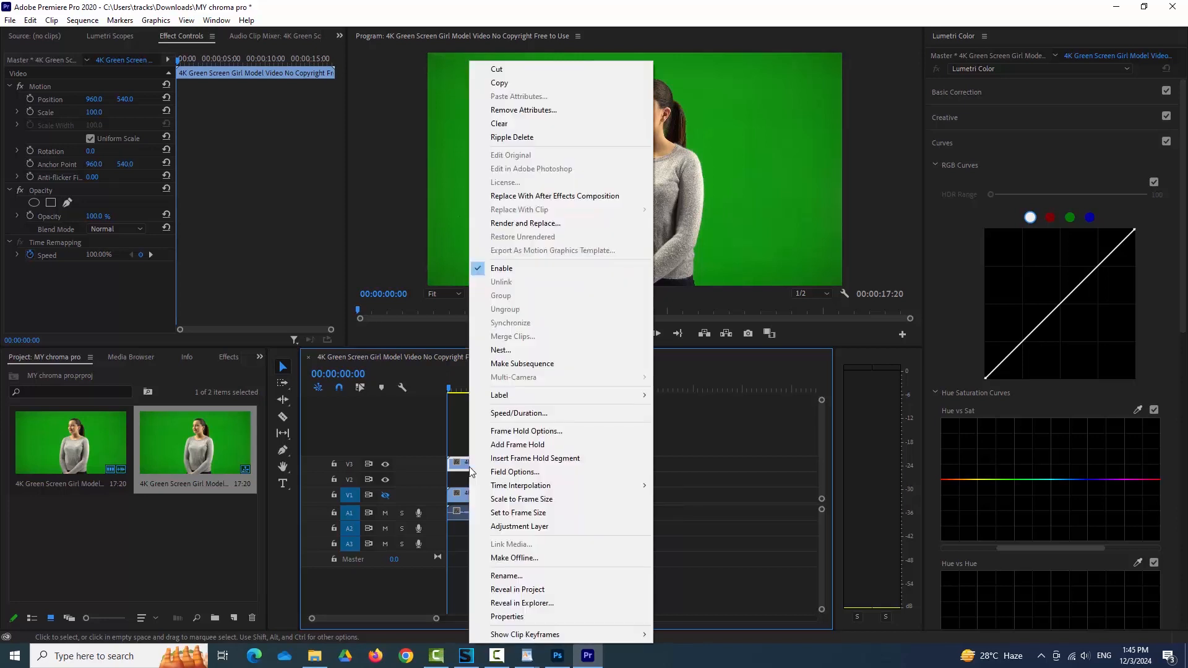
{"action": "left_click", "coordinate": [568, 198]}
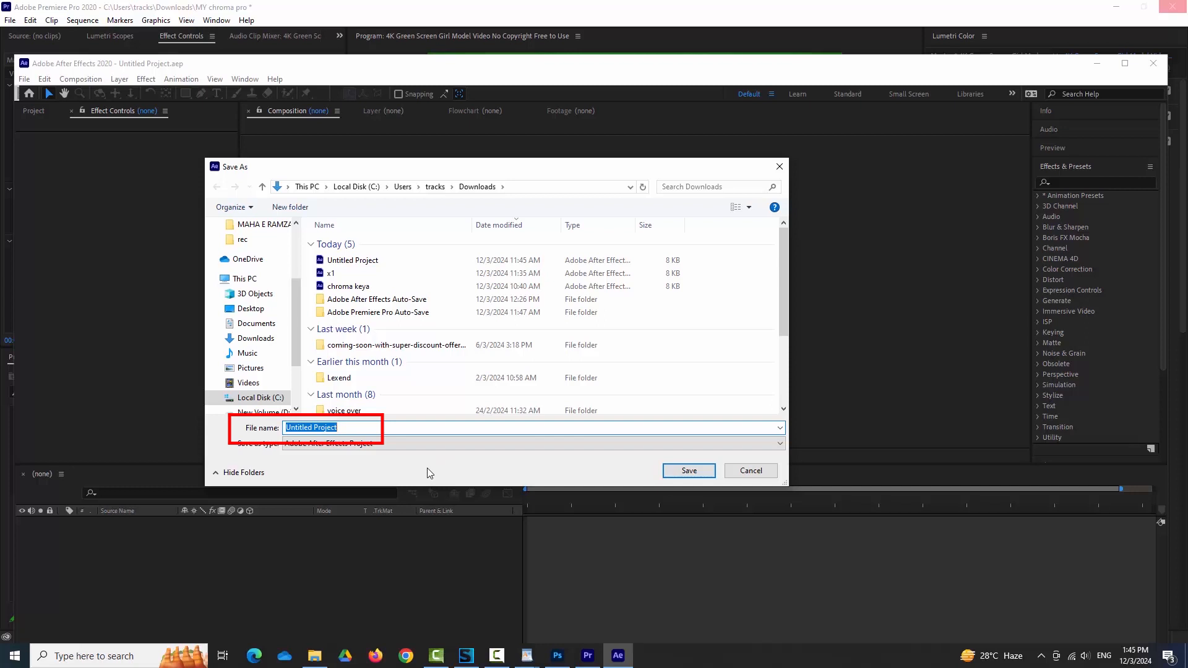
{"action": "left_click", "coordinate": [353, 428]}
{"action": "left_click_drag", "start_coordinate": [353, 428], "coordinate": [298, 428]}
{"action": "key", "text": "BackSpace"}
{"action": "key", "text": "BackSpace"}
{"action": "key", "text": "BackSpace"}
{"action": "key", "text": "BackSpace"}
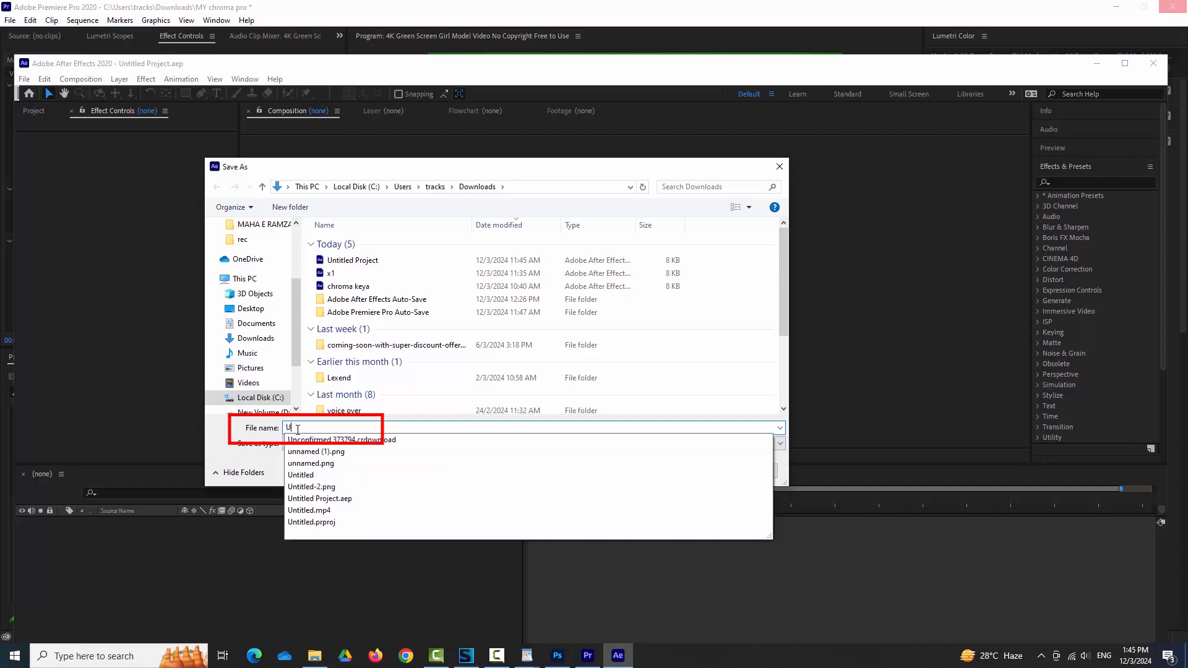
{"action": "type", "text": "after"}
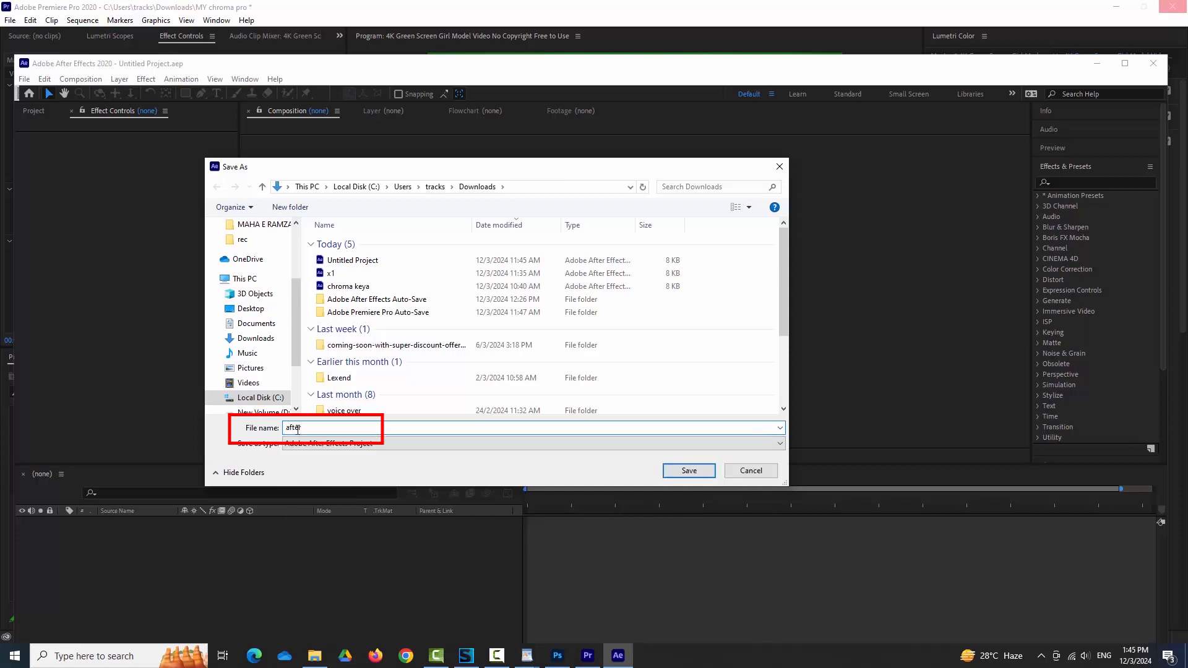
{"action": "type", "text": " effect pro"}
{"action": "left_click", "coordinate": [683, 471]}
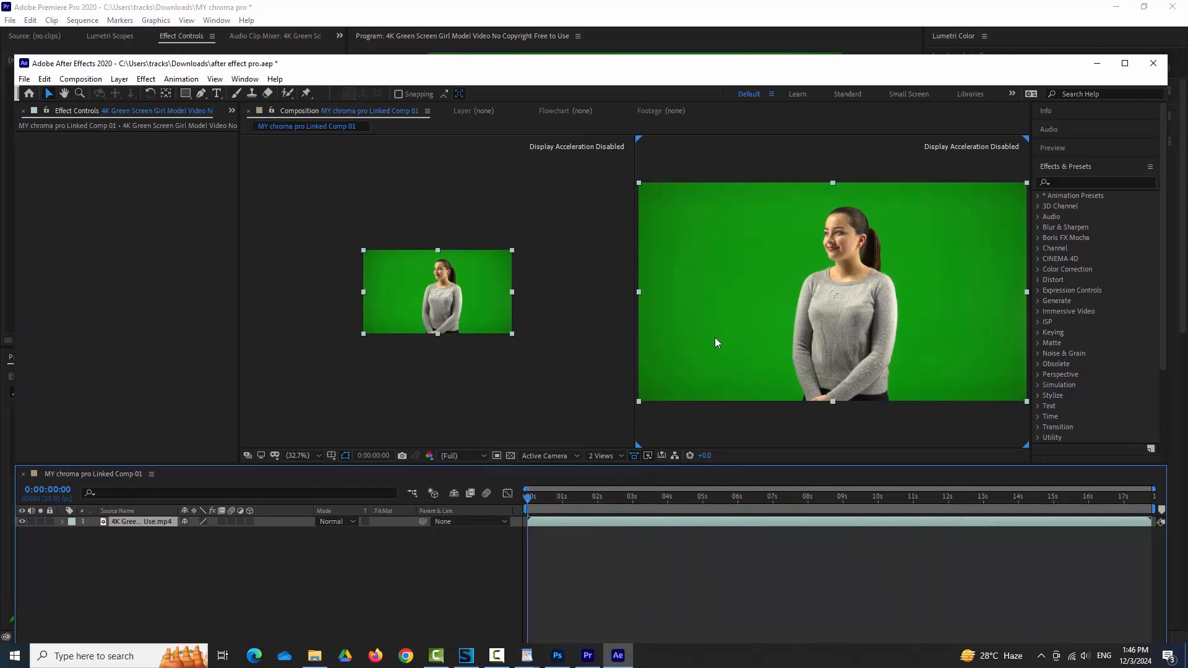
{"action": "left_click", "coordinate": [1121, 64]}
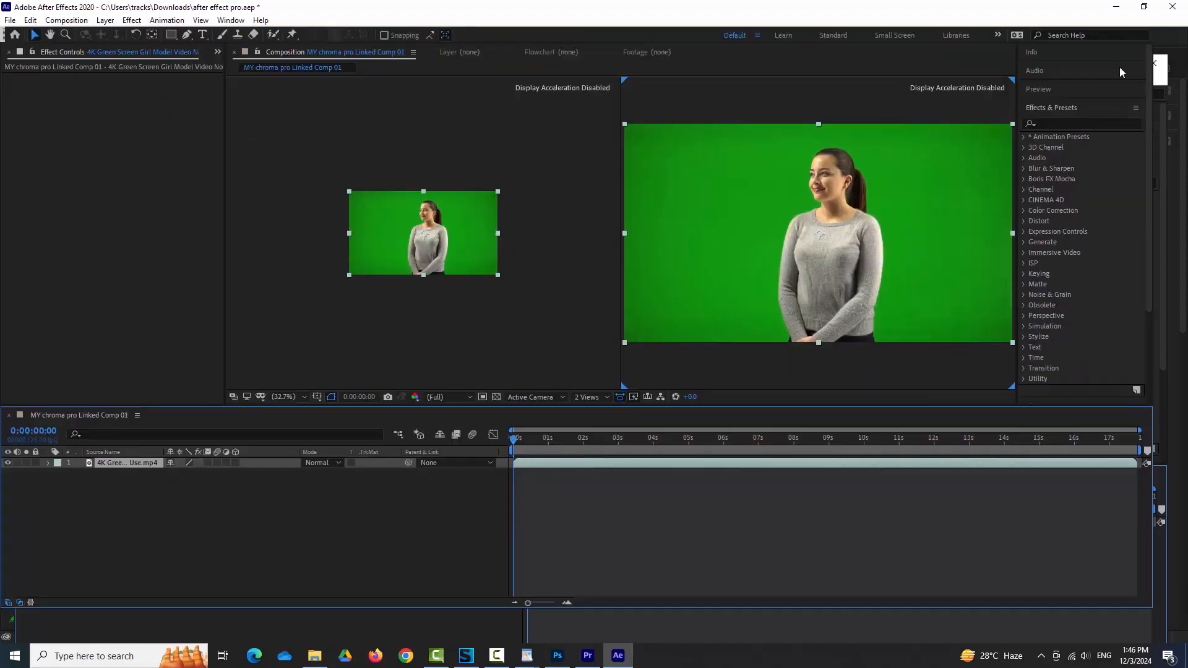
- Move the current time to 0:00:01:06 and apply the Keylight (1.2) effect to the green screen layer
{"action": "mouse_move", "coordinate": [586, 660]}
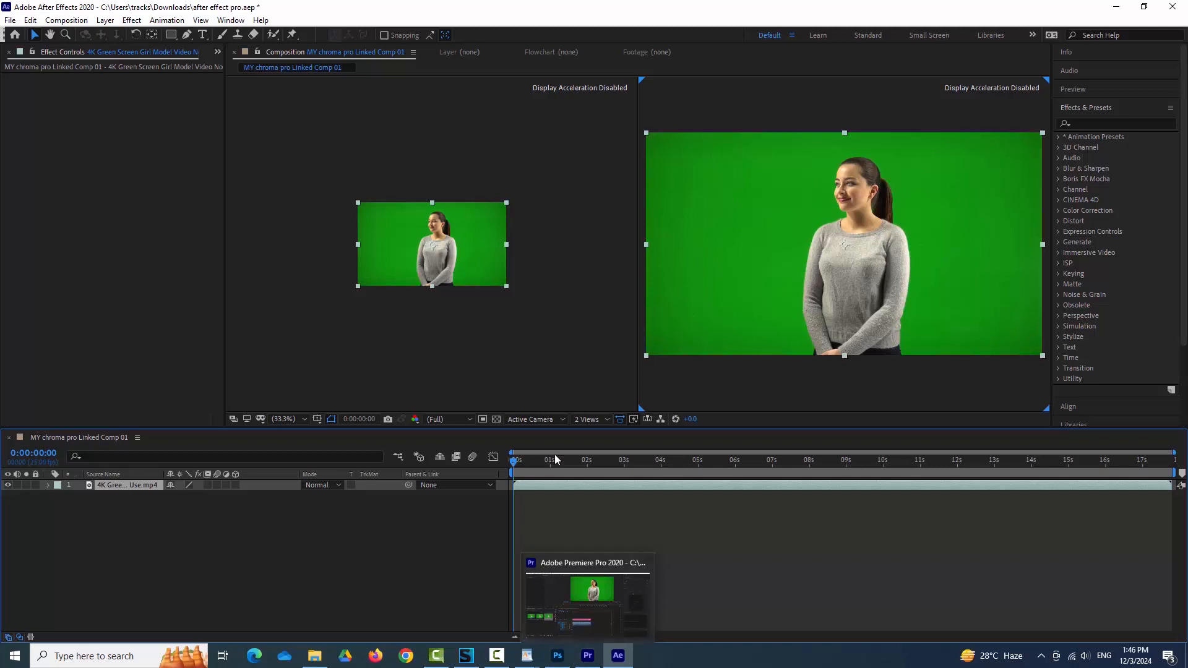
{"action": "left_click_drag", "start_coordinate": [551, 459], "coordinate": [557, 496]}
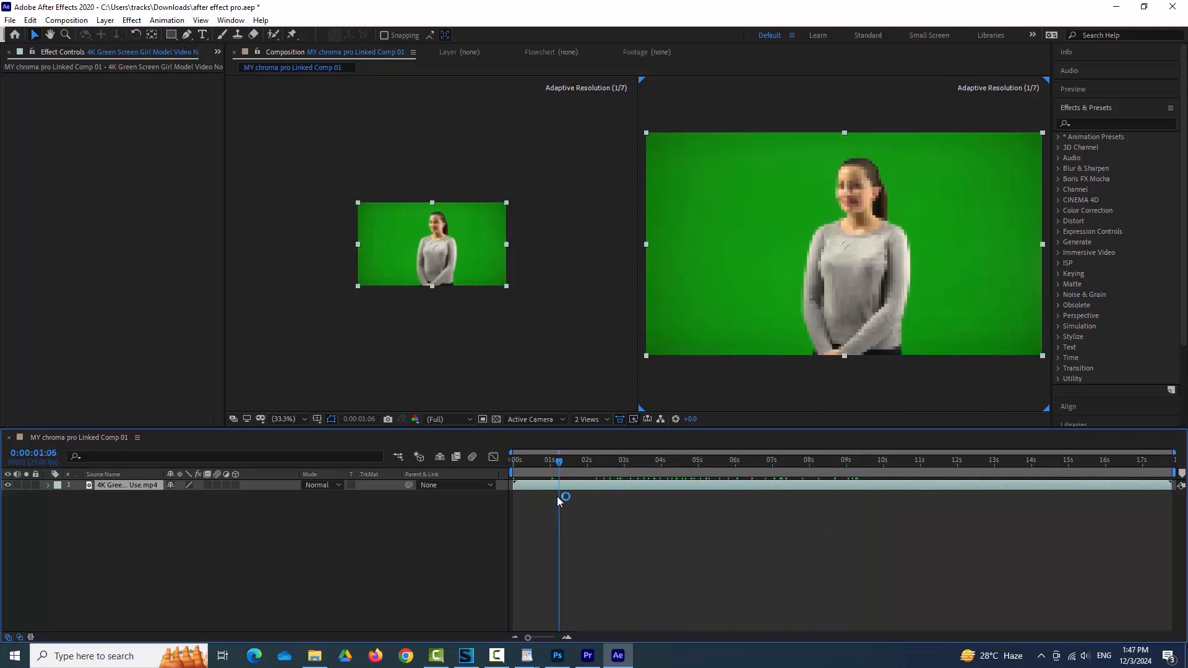
{"action": "left_click", "coordinate": [1082, 124]}
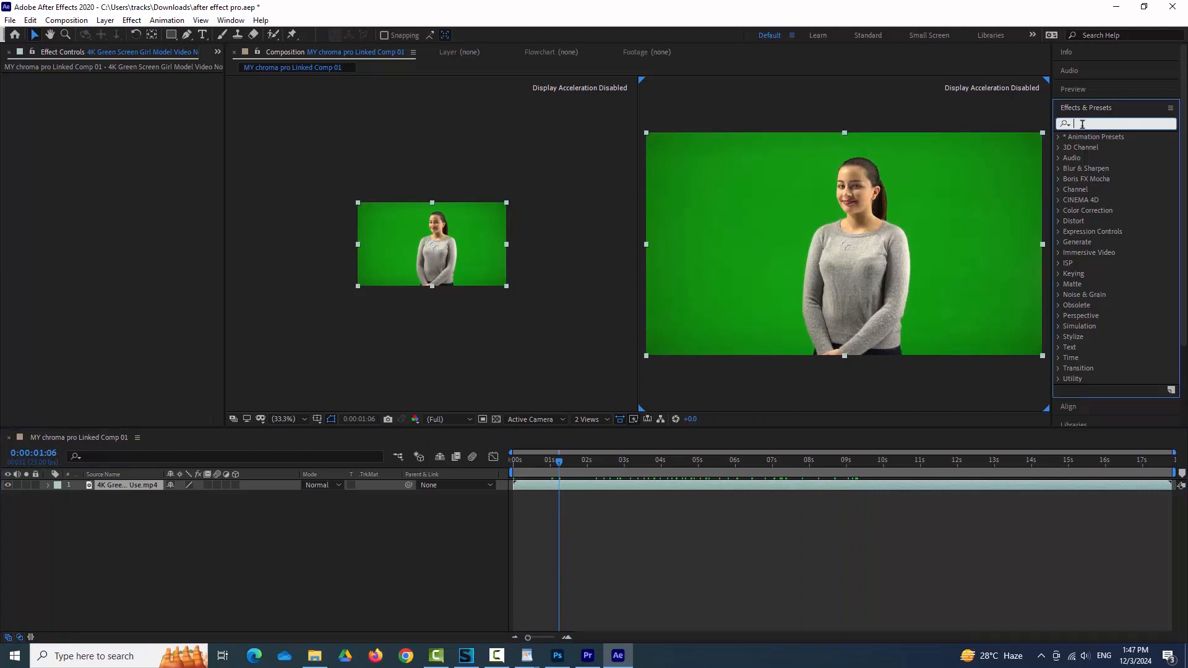
{"action": "type", "text": "key"}
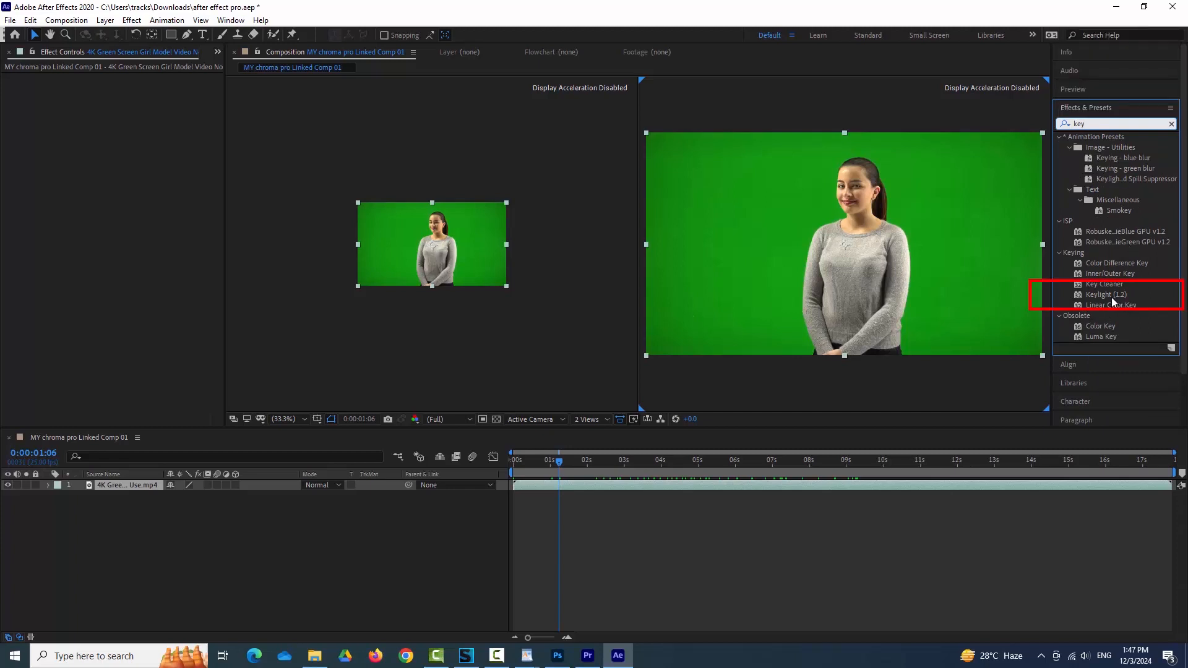
{"action": "left_click_drag", "start_coordinate": [1108, 295], "coordinate": [599, 489]}
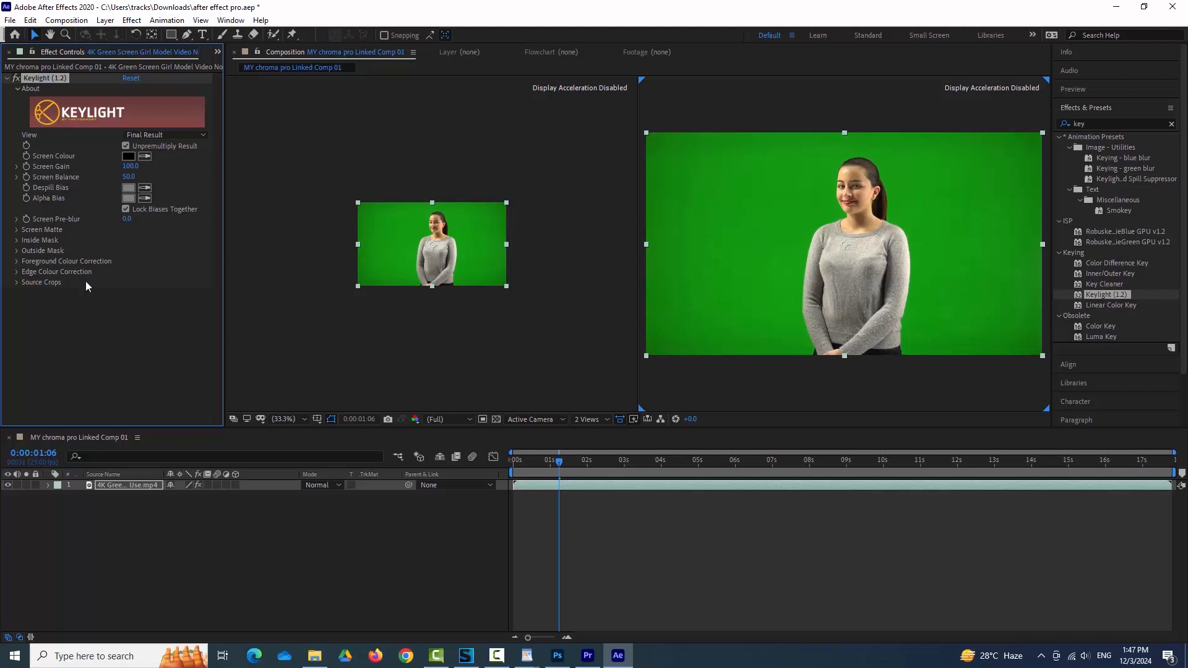
- Sample the green background beside the woman as Keylight's Screen Colour
{"action": "left_click", "coordinate": [244, 375]}
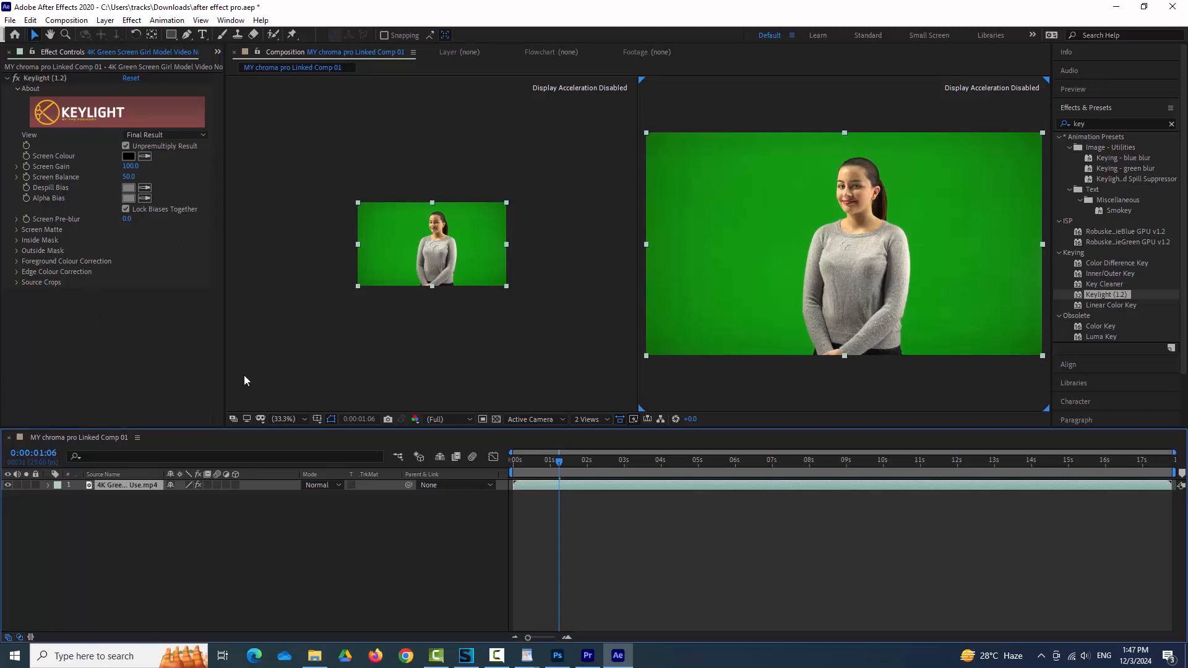
{"action": "left_click", "coordinate": [141, 156]}
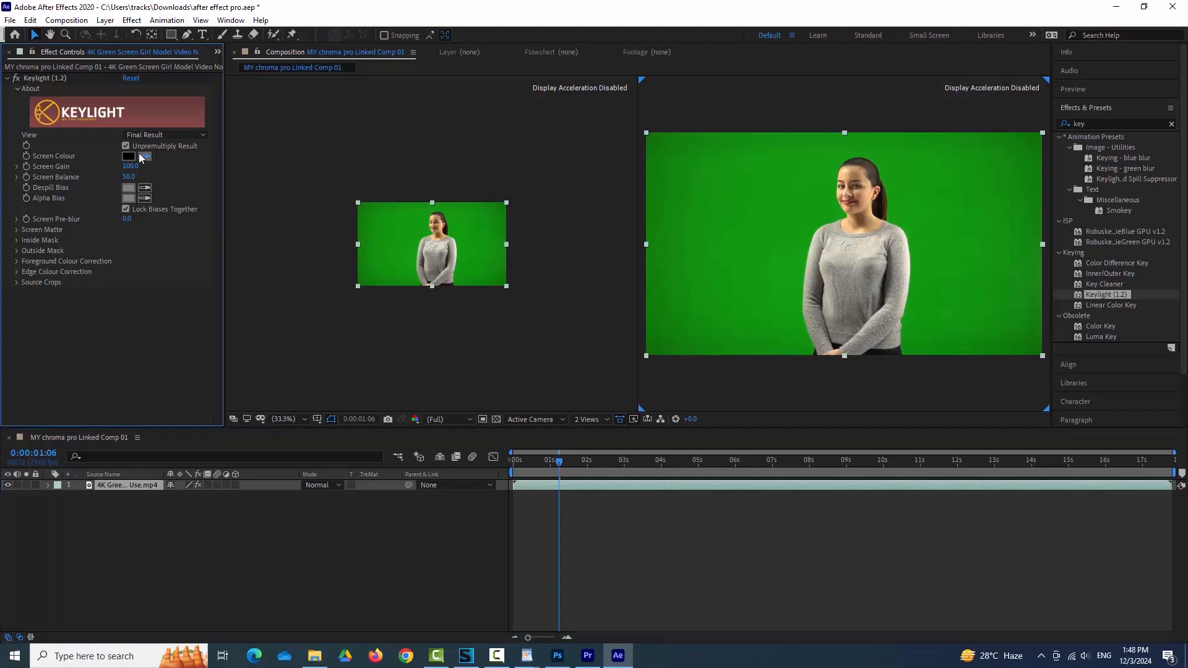
{"action": "left_click", "coordinate": [813, 220]}
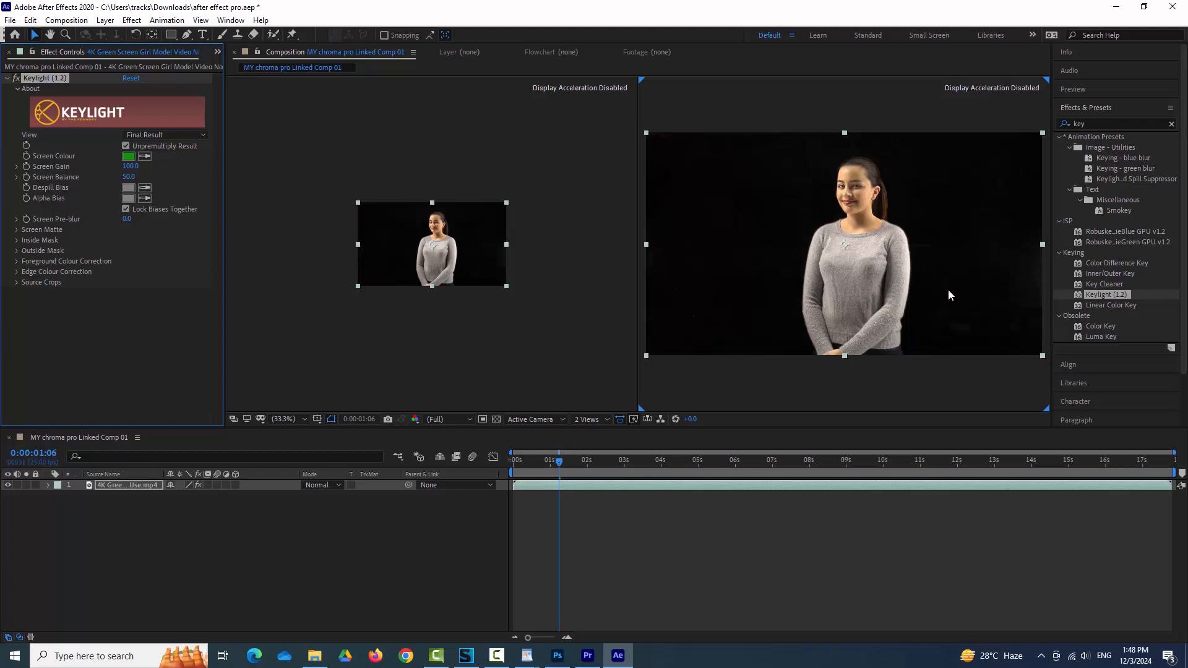
- Set Keylight's view to Screen Matte and its Screen Gain to 110
{"action": "left_click", "coordinate": [151, 135]}
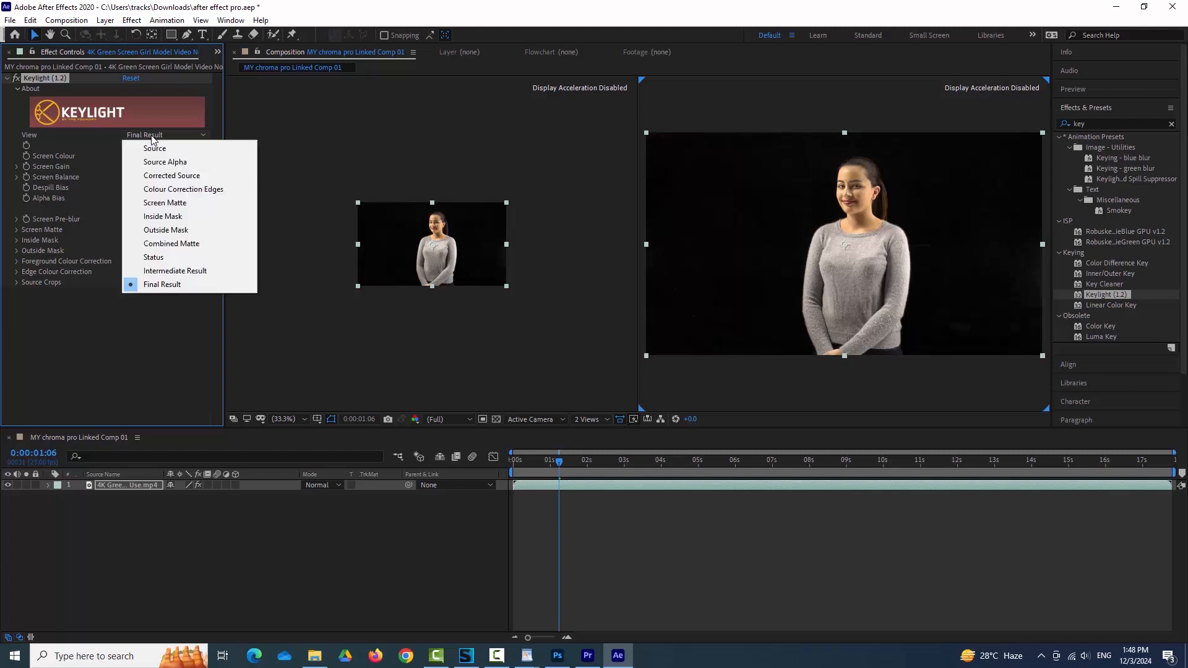
{"action": "left_click", "coordinate": [165, 203]}
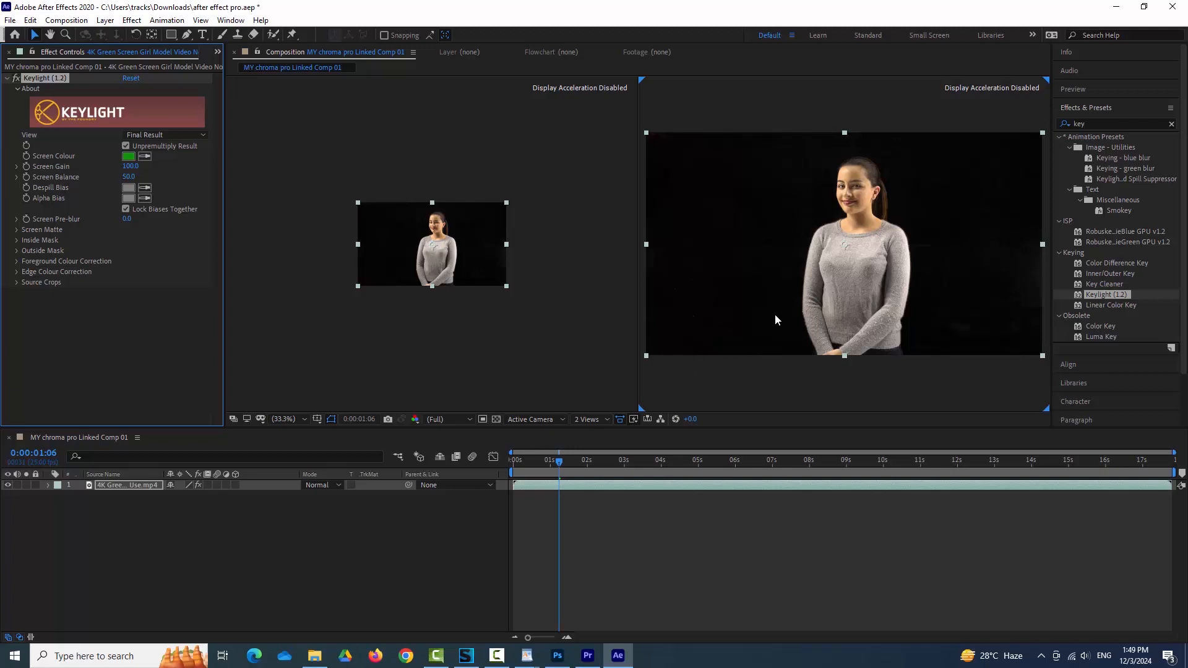
{"action": "left_click", "coordinate": [142, 137]}
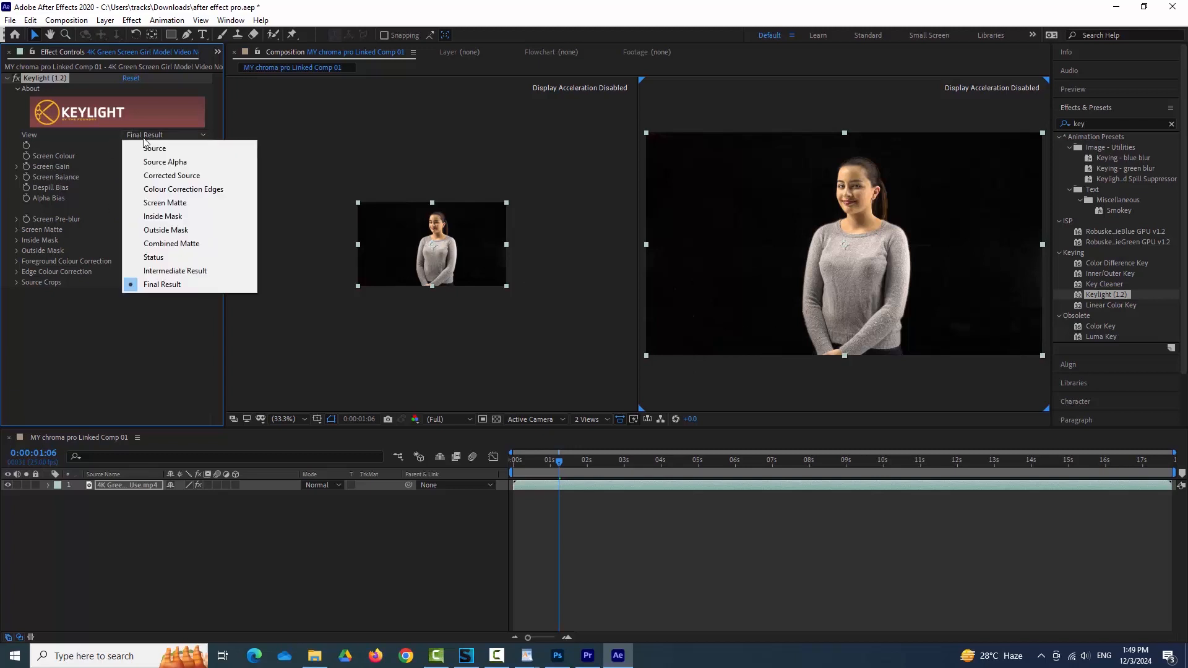
{"action": "left_click", "coordinate": [175, 202]}
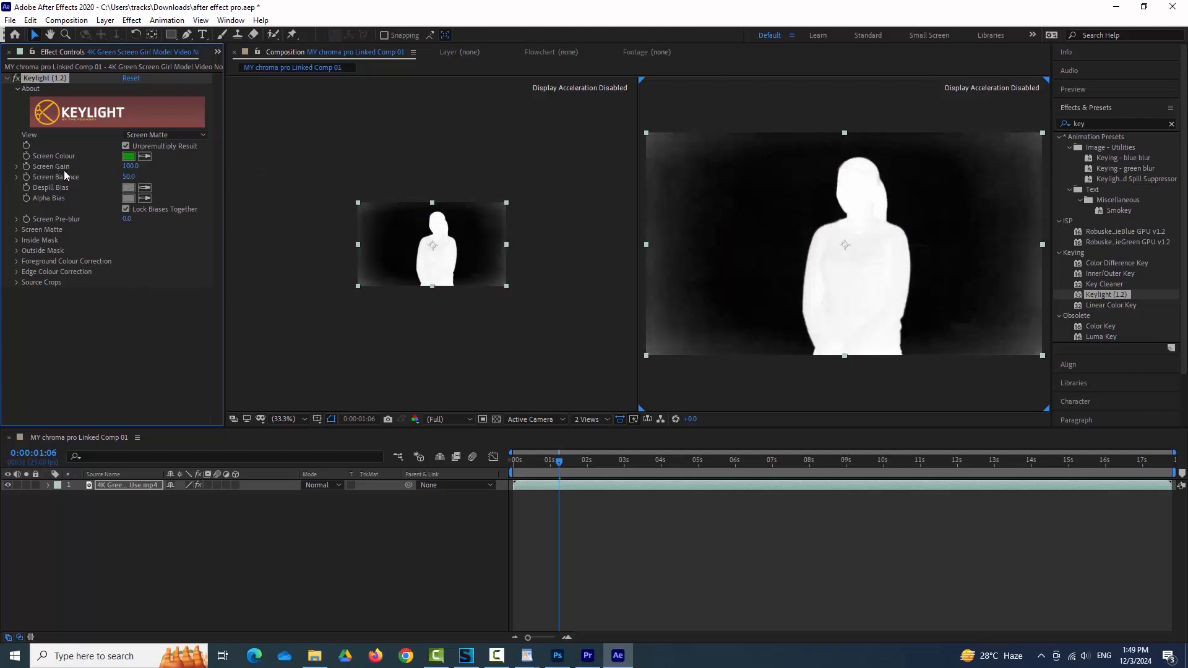
{"action": "left_click", "coordinate": [129, 168]}
{"action": "type", "text": "110"}
{"action": "key", "text": "Return"}
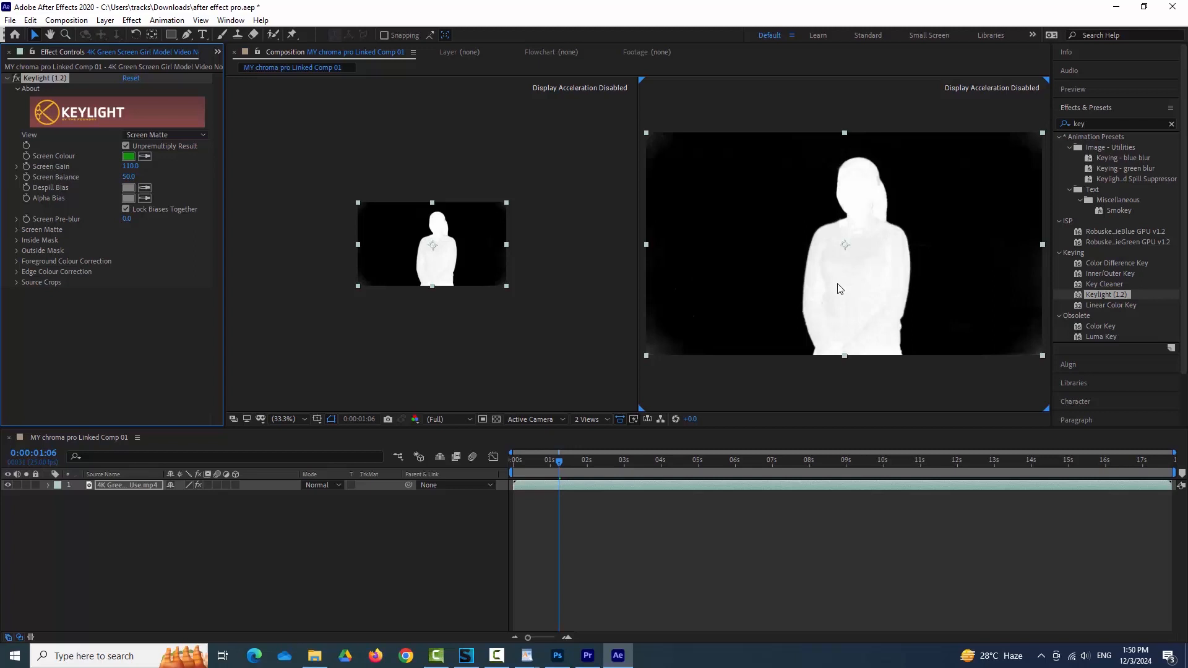
- Set Keylight's Screen Matte values to Clip Black 34 and Clip White 65, and return the view to Final Result
{"action": "left_click", "coordinate": [16, 230]}
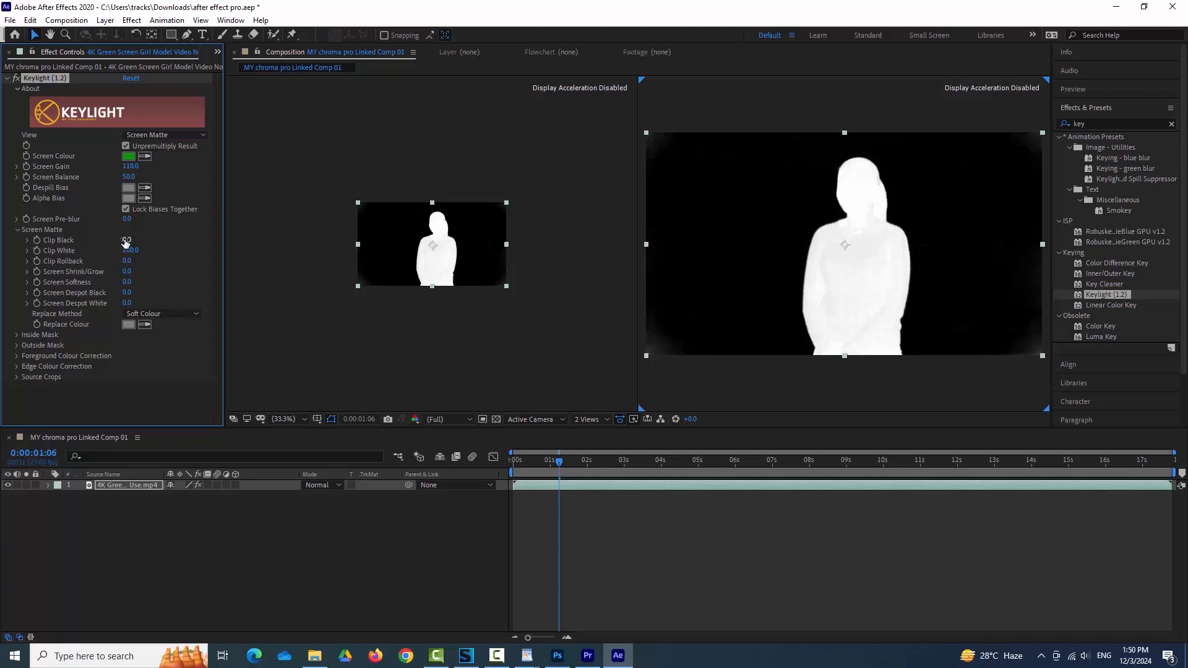
{"action": "left_click_drag", "start_coordinate": [126, 240], "coordinate": [136, 239]}
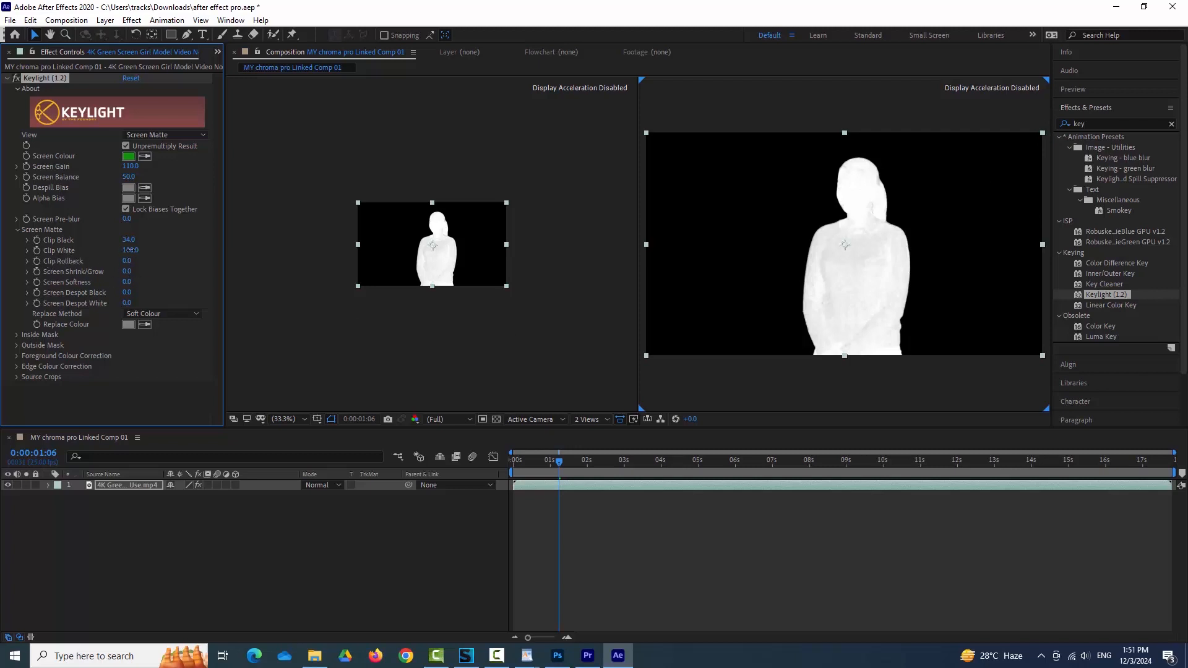
{"action": "left_click_drag", "start_coordinate": [127, 250], "coordinate": [117, 254]}
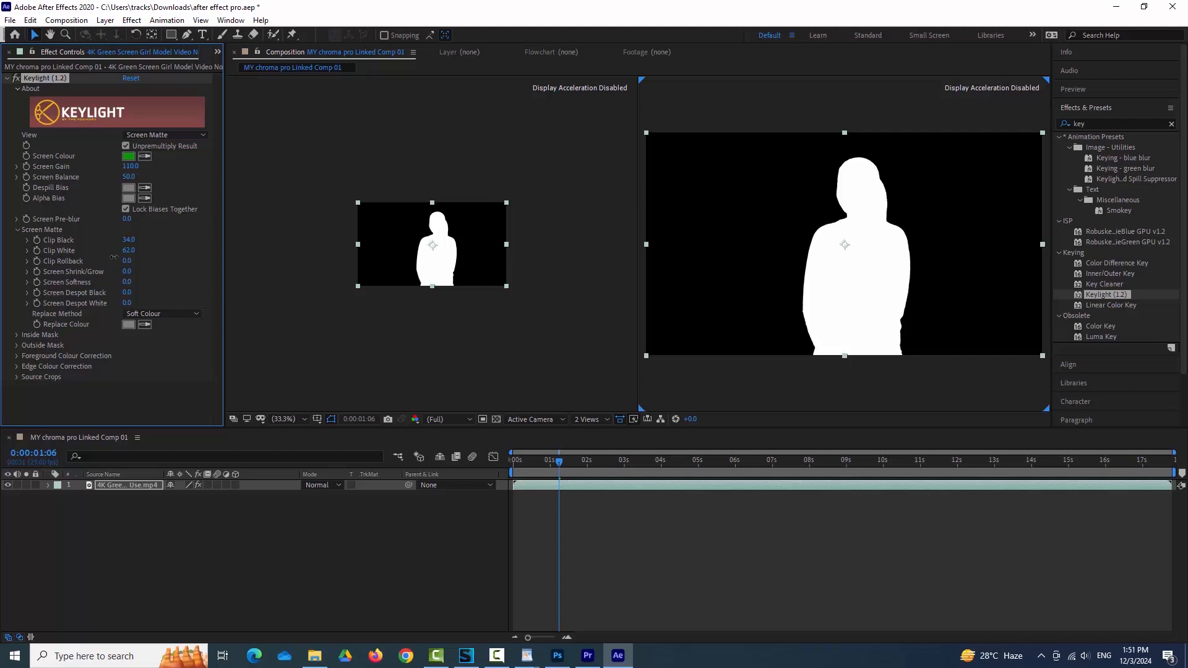
{"action": "left_click_drag", "start_coordinate": [114, 257], "coordinate": [119, 257]}
{"action": "left_click", "coordinate": [128, 250]}
{"action": "left_click", "coordinate": [146, 136]}
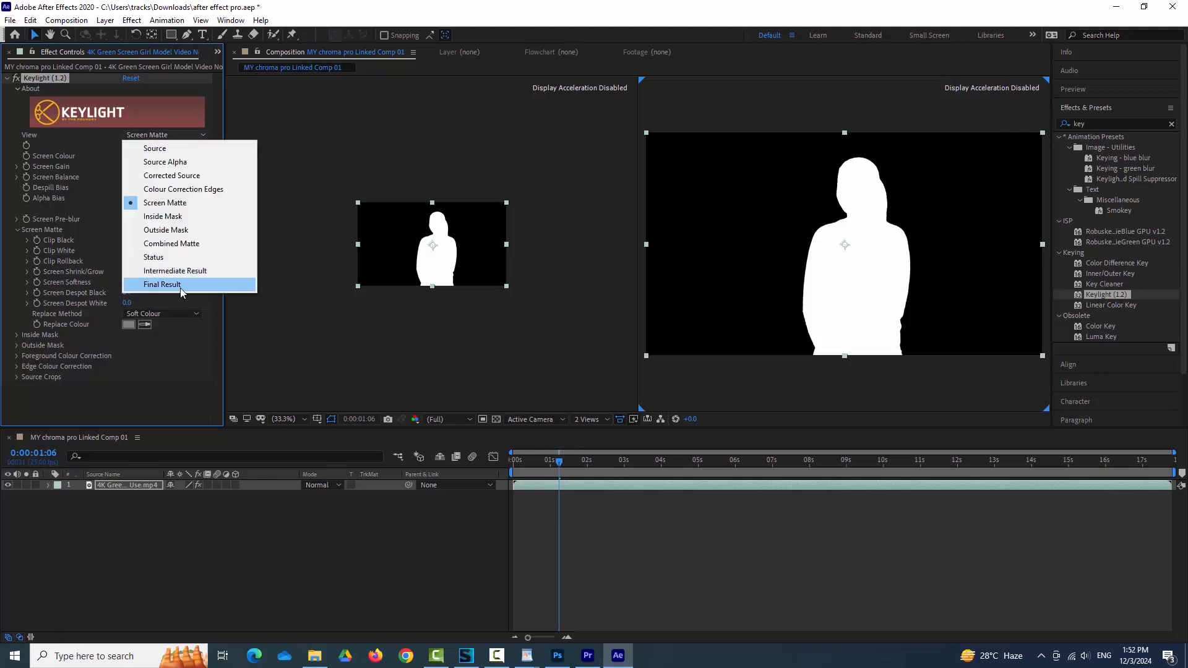
{"action": "left_click", "coordinate": [162, 284]}
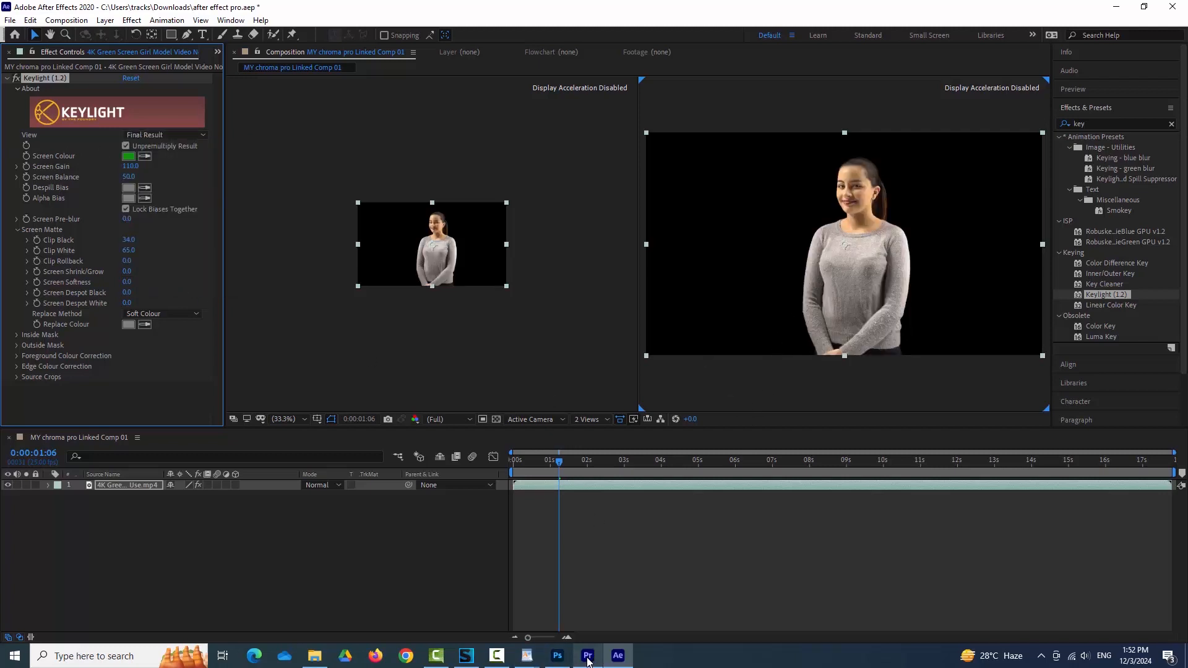
- Switch to Premiere Pro and review the keyed clip by scrubbing through the first seconds of the sequence
{"action": "mouse_move", "coordinate": [588, 661]}
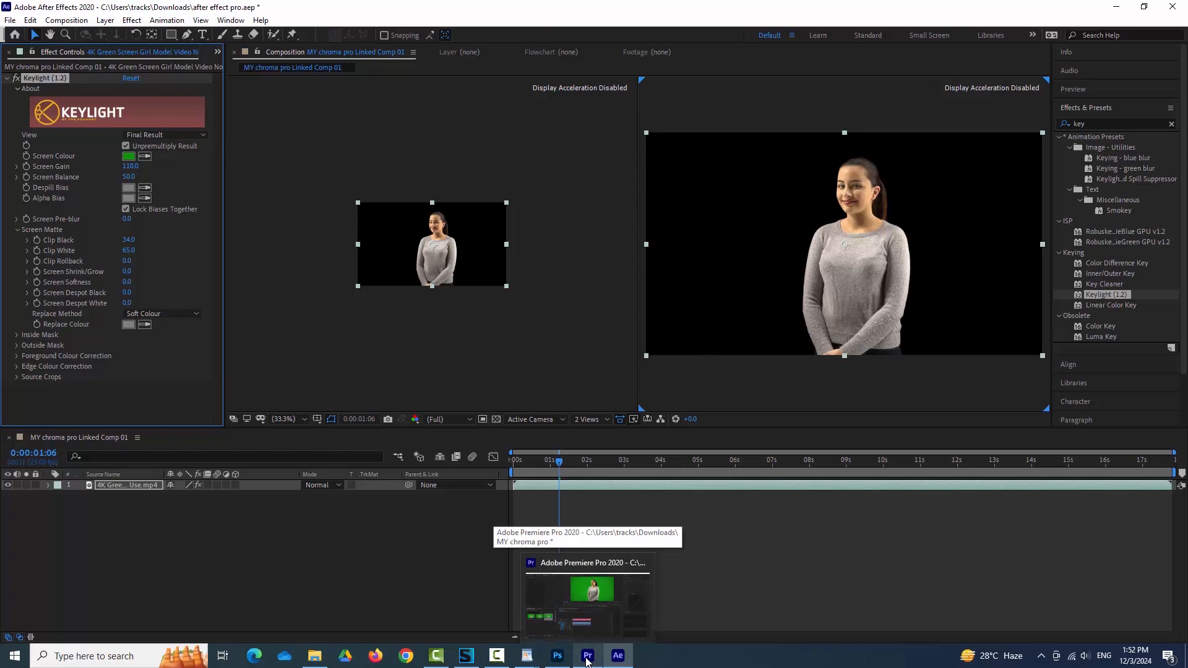
{"action": "left_click", "coordinate": [588, 661]}
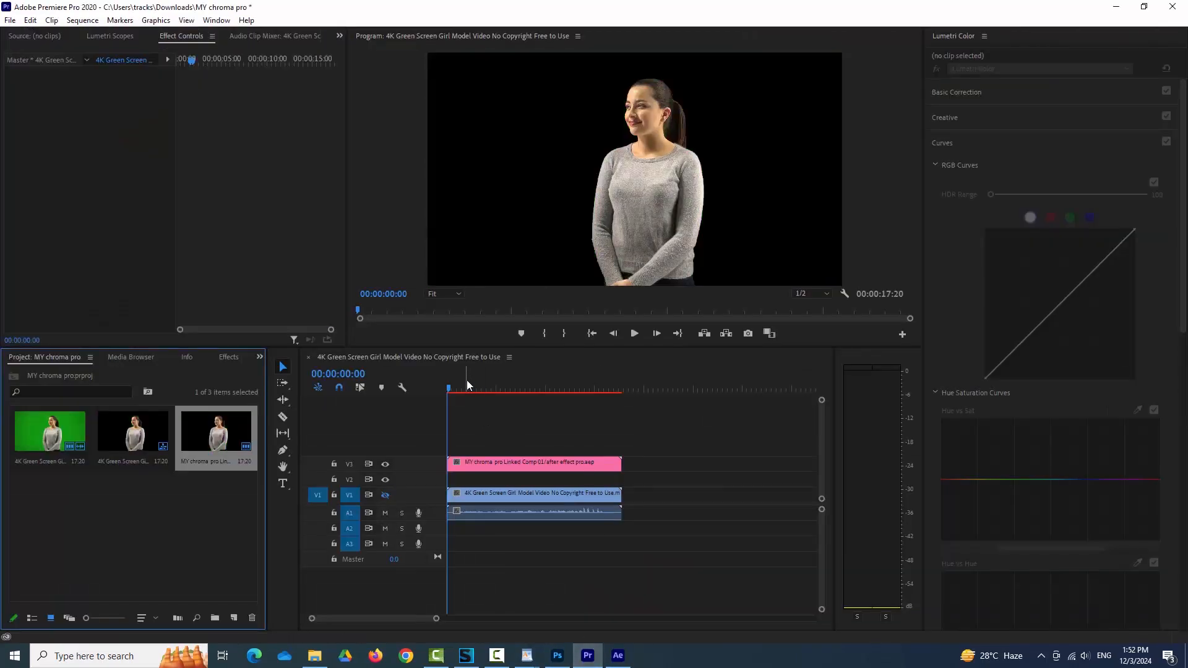
{"action": "left_click", "coordinate": [473, 386]}
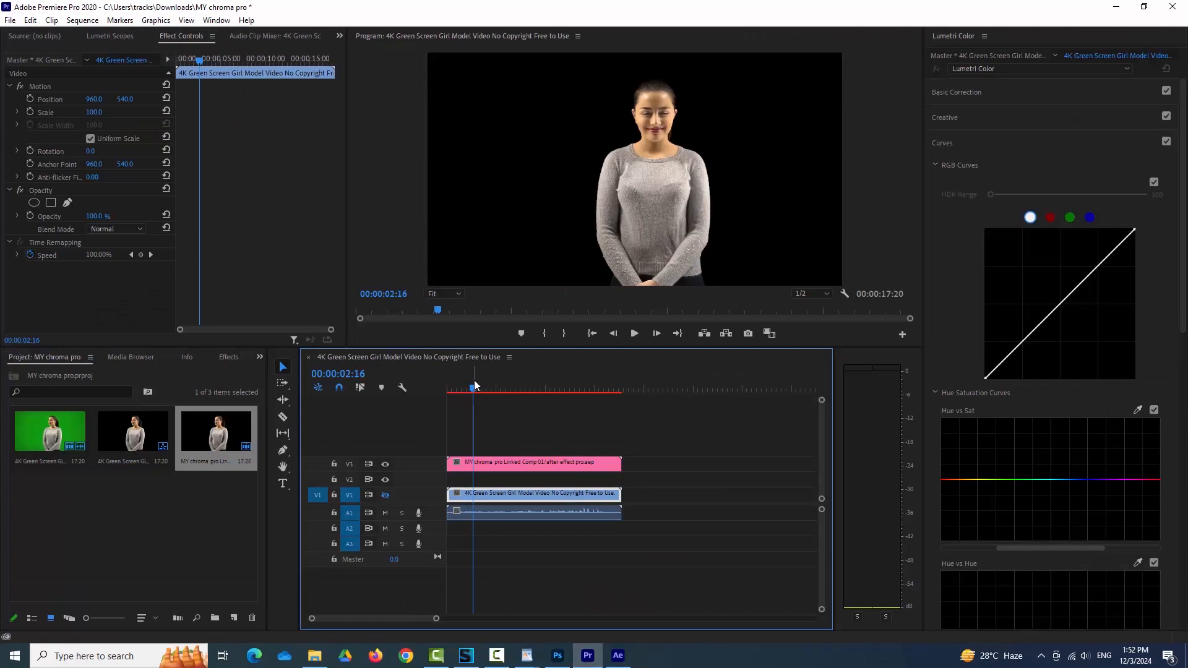
{"action": "key", "text": "ctrl+grave"}
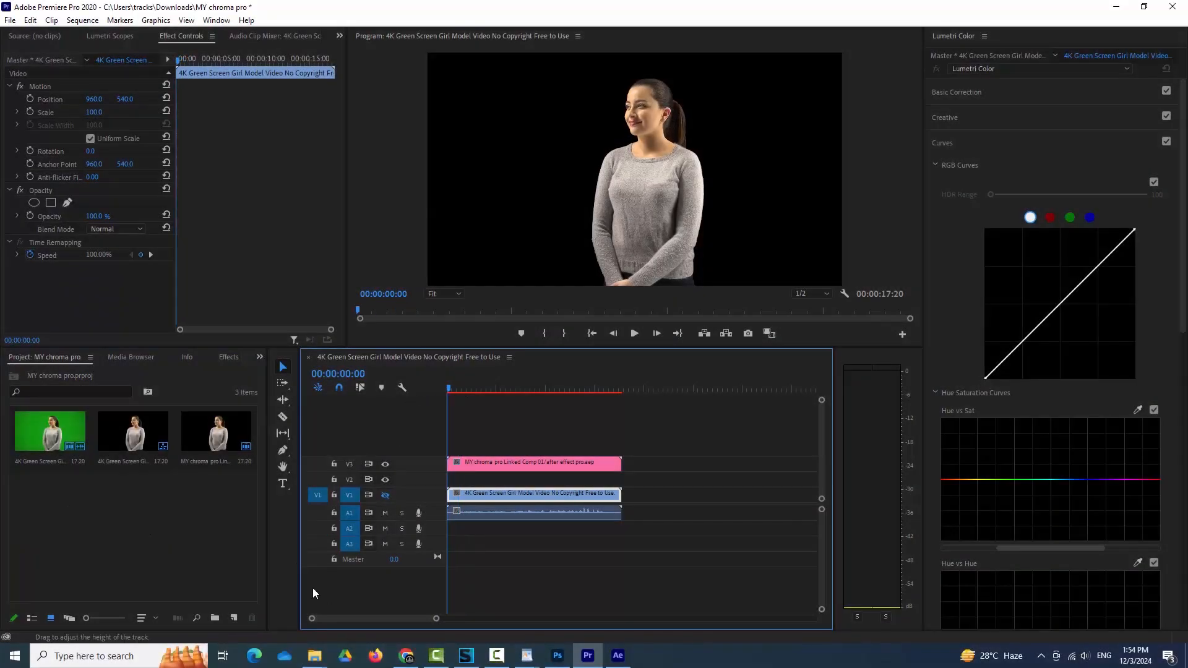
{"action": "left_click", "coordinate": [472, 390]}
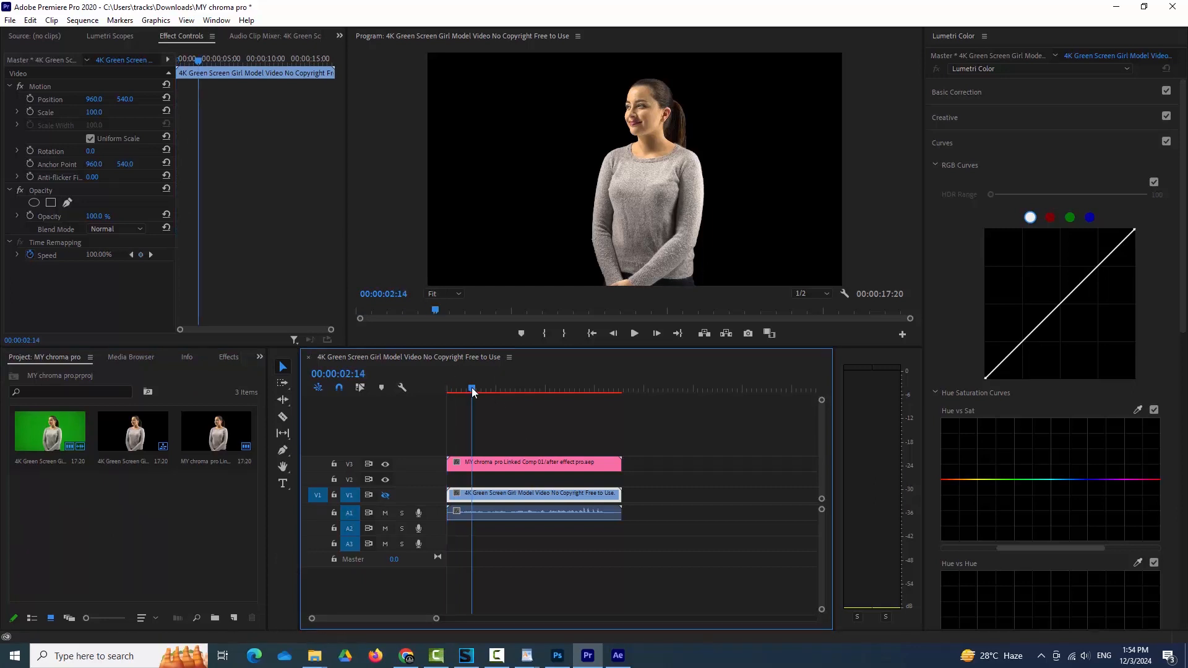
{"action": "left_click_drag", "start_coordinate": [472, 390], "coordinate": [467, 390]}
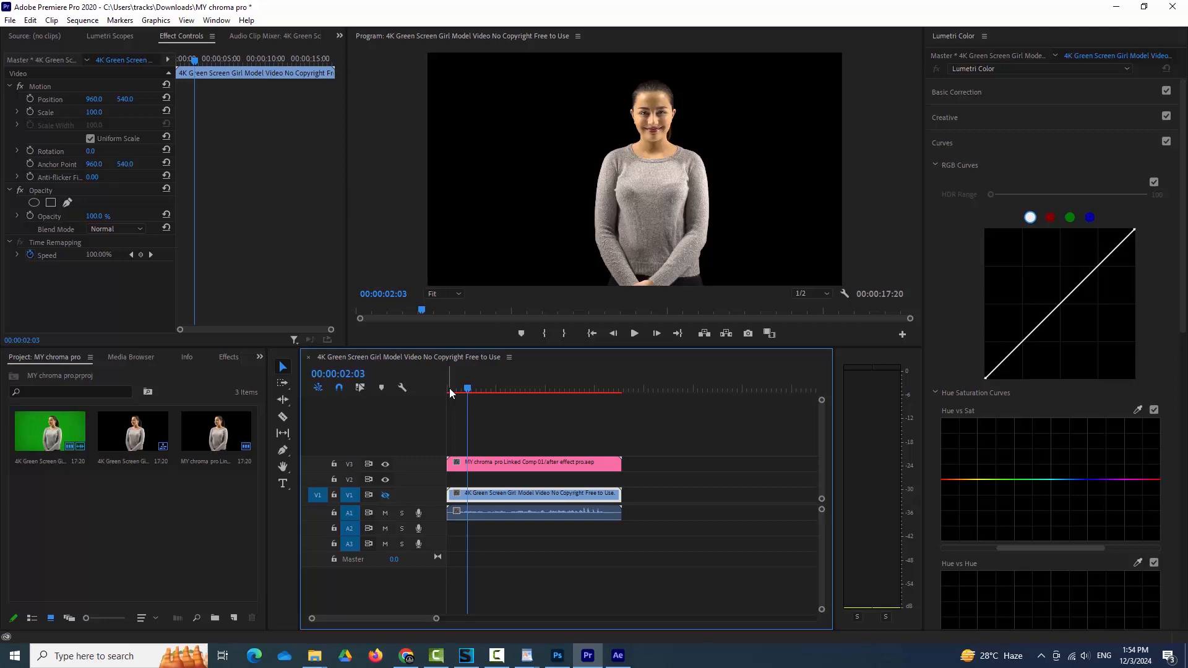
- Import the room image pexels-pixabay-276724.jpg and place it on track V2 beneath the linked composition
{"action": "double_click", "coordinate": [202, 498]}
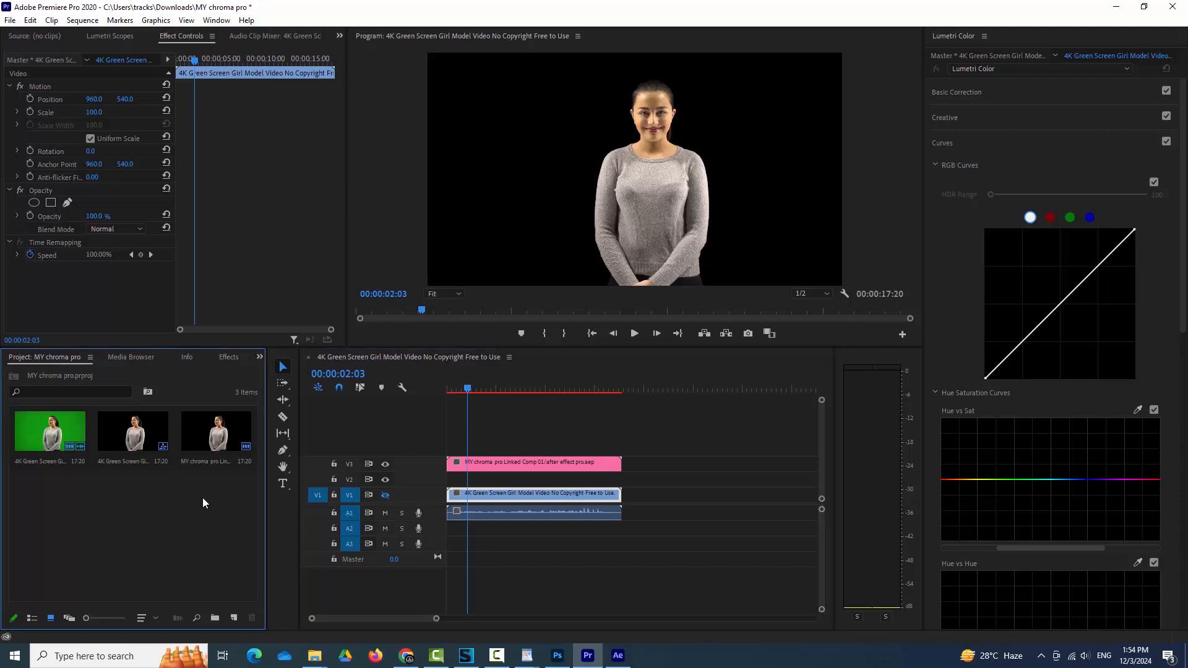
{"action": "double_click", "coordinate": [213, 135]}
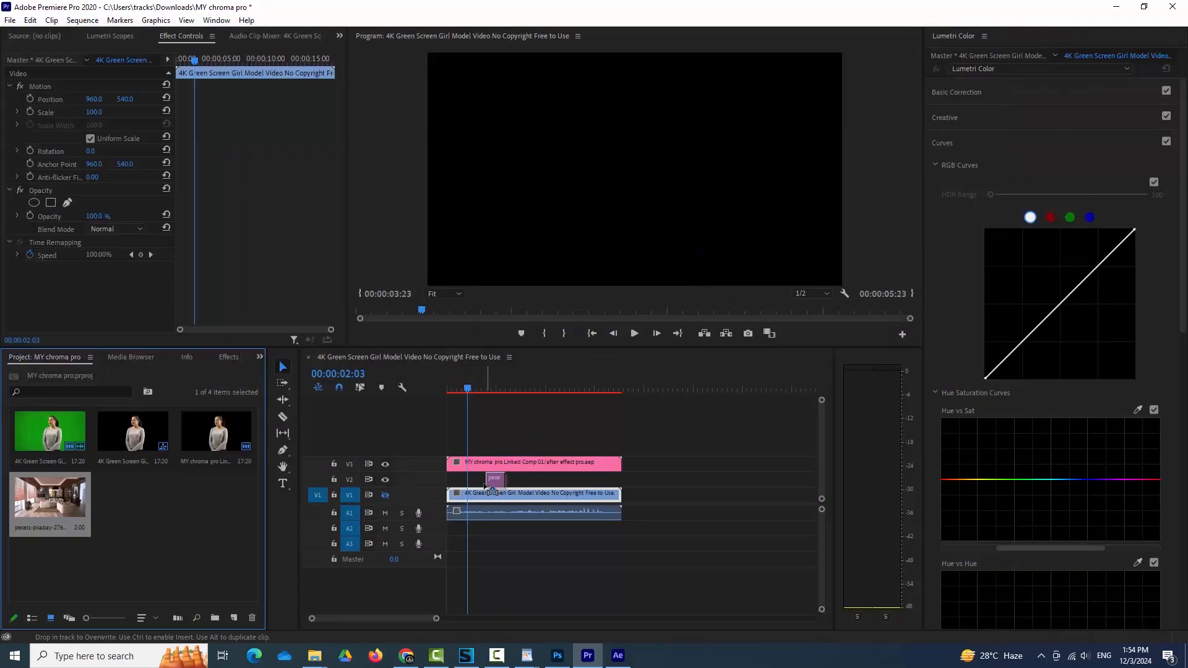
{"action": "left_click_drag", "start_coordinate": [490, 487], "coordinate": [477, 490]}
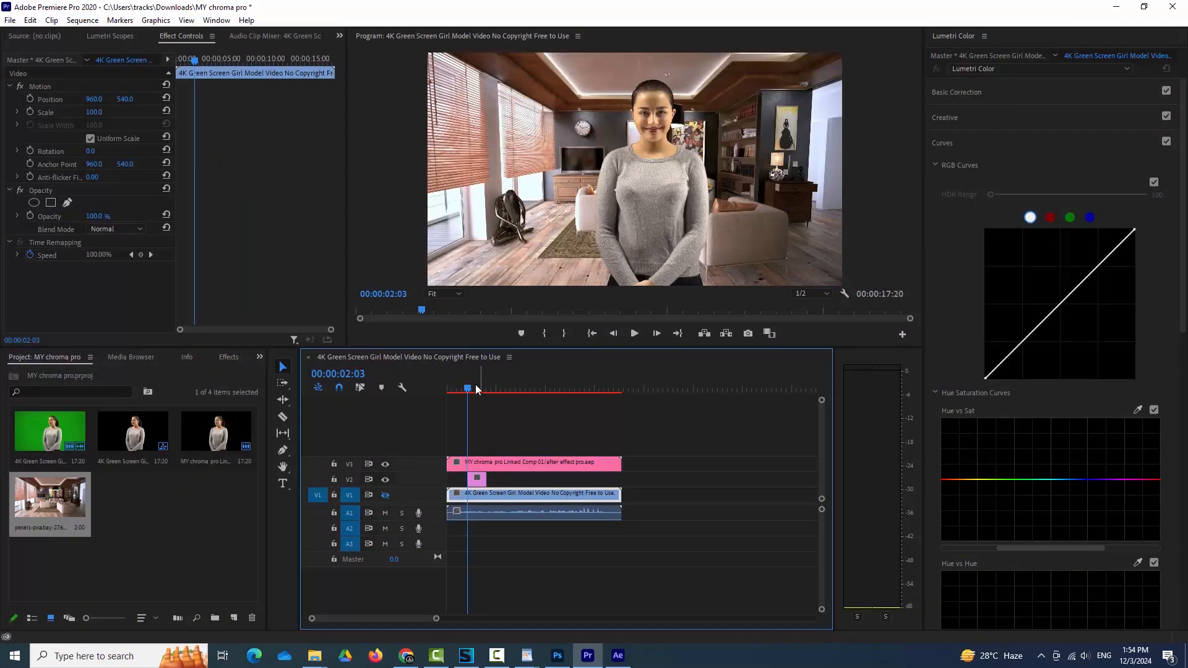
- Extend the room image on track V2 to the end of the linked composition
{"action": "left_click", "coordinate": [475, 390]}
{"action": "left_click", "coordinate": [480, 480]}
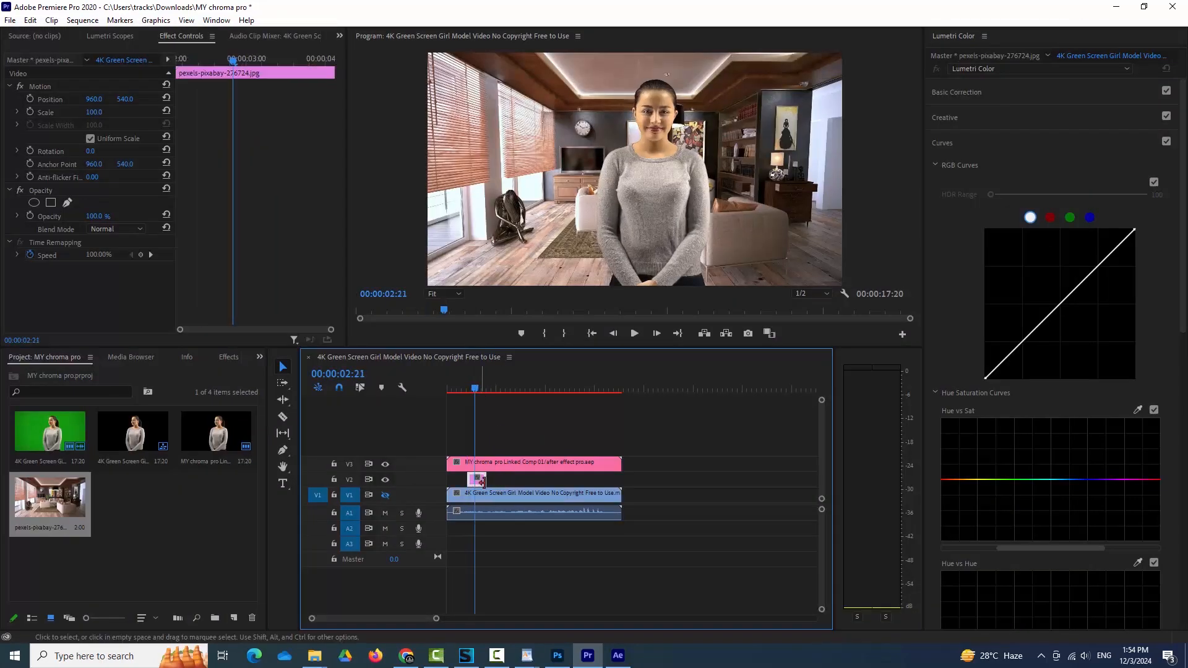
{"action": "left_click_drag", "start_coordinate": [490, 480], "coordinate": [621, 480]}
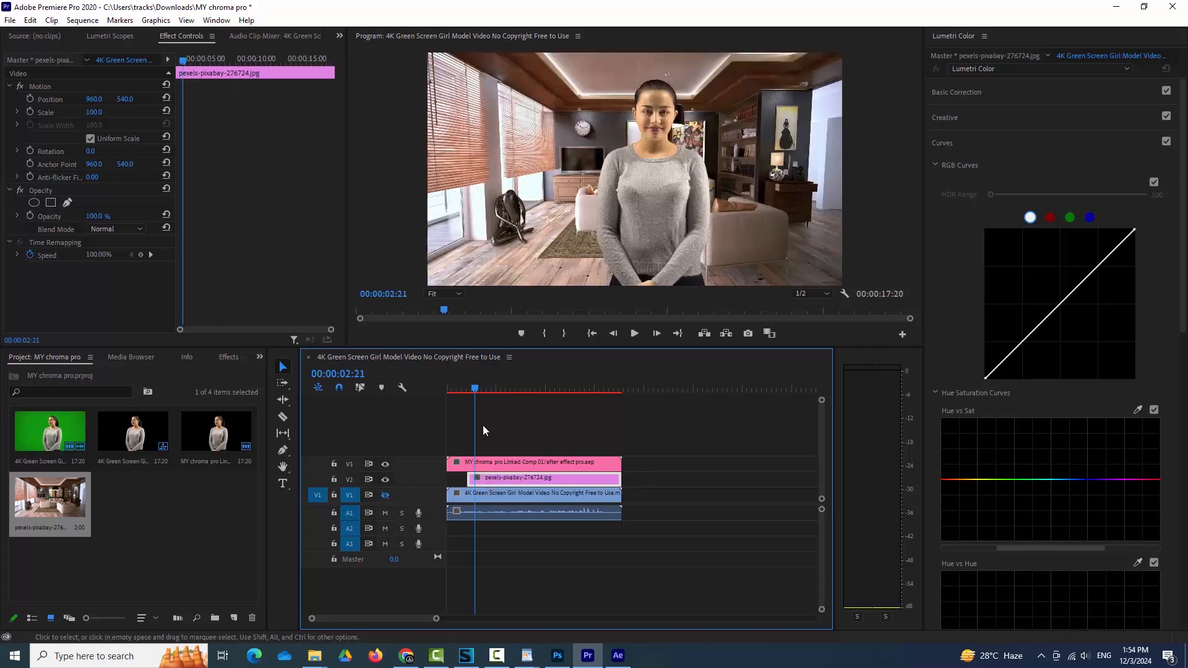
- Scrub to about 5 seconds to review the woman against the room, and delete the room image from track V2
{"action": "left_click", "coordinate": [483, 391]}
{"action": "mouse_move", "coordinate": [484, 391]}
{"action": "left_mouse_down"}
{"action": "mouse_move", "coordinate": [518, 395]}
{"action": "mouse_move", "coordinate": [499, 403]}
{"action": "left_mouse_up"}
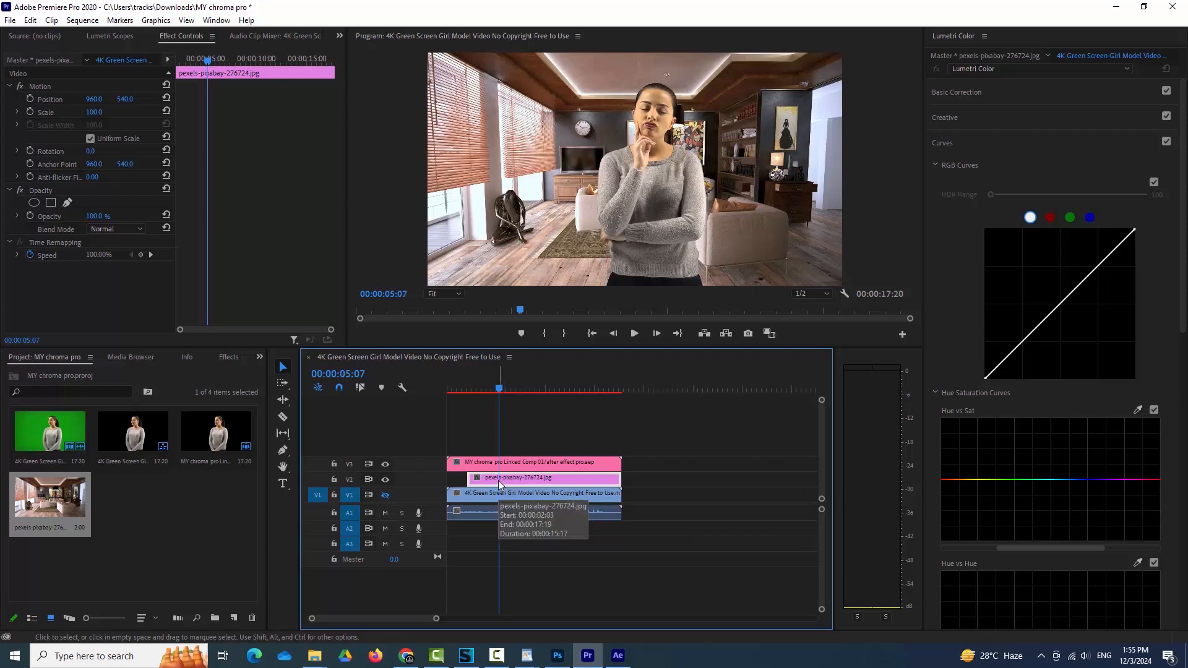
{"action": "key", "text": "Delete"}
- In After Effects, import pexels-pixabay-276724.jpg from the Desktop's CHROMA folder and place it beneath the keyed clip layer
{"action": "left_click", "coordinate": [628, 663]}
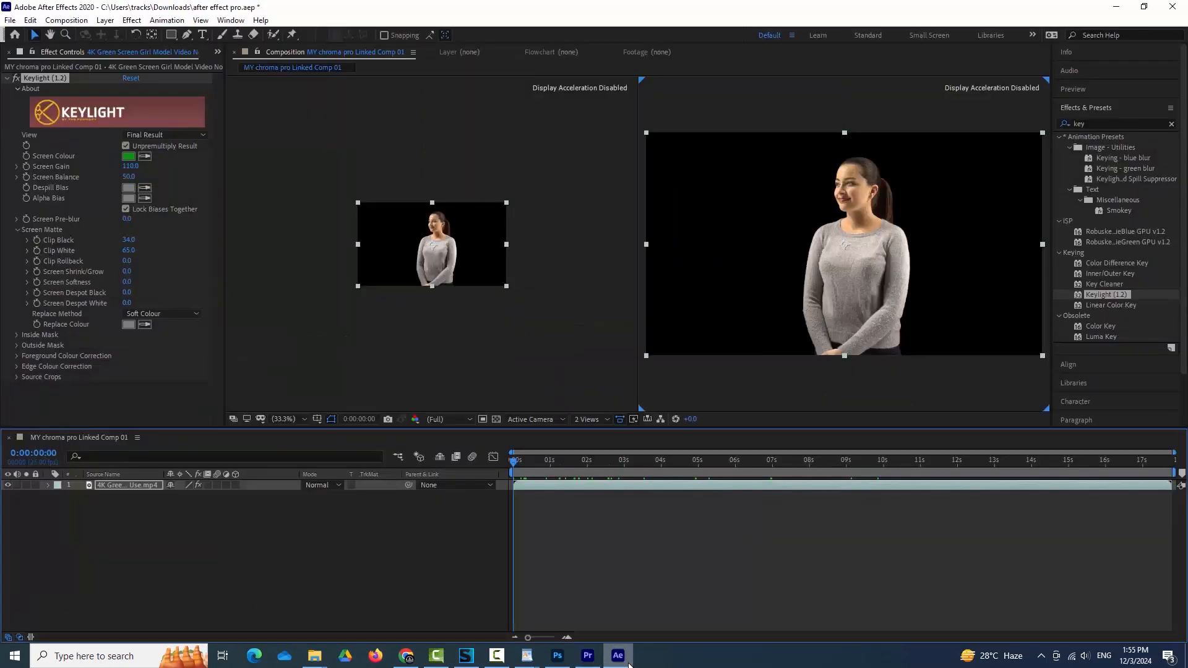
{"action": "left_click", "coordinate": [10, 21]}
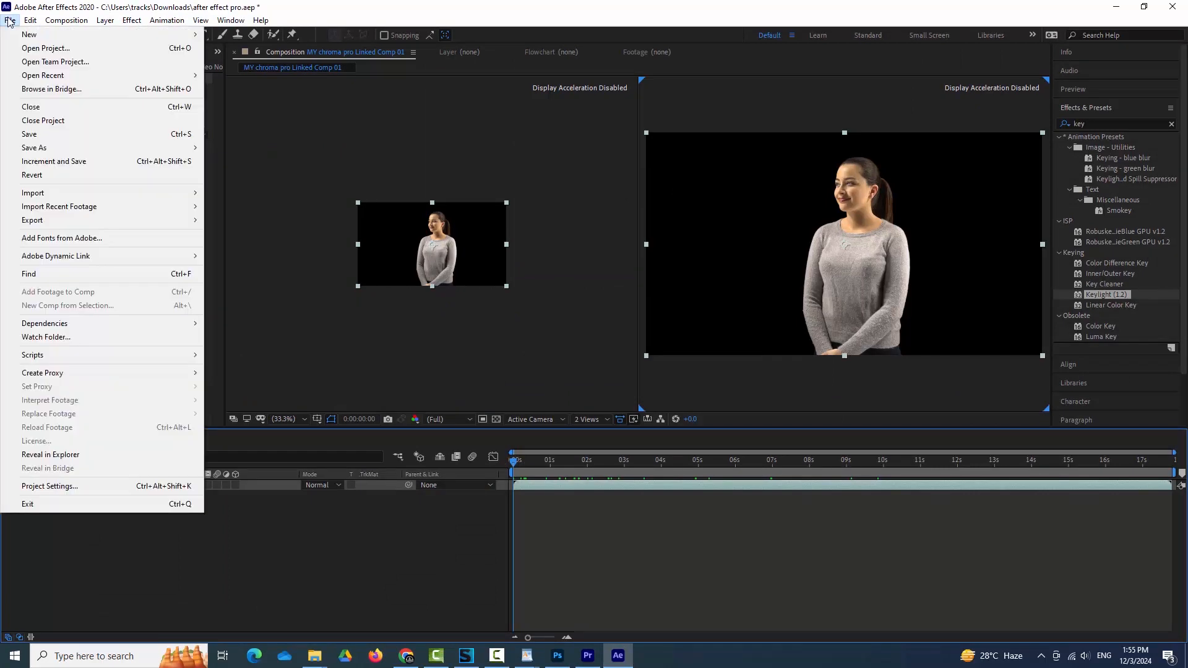
{"action": "left_click", "coordinate": [232, 193]}
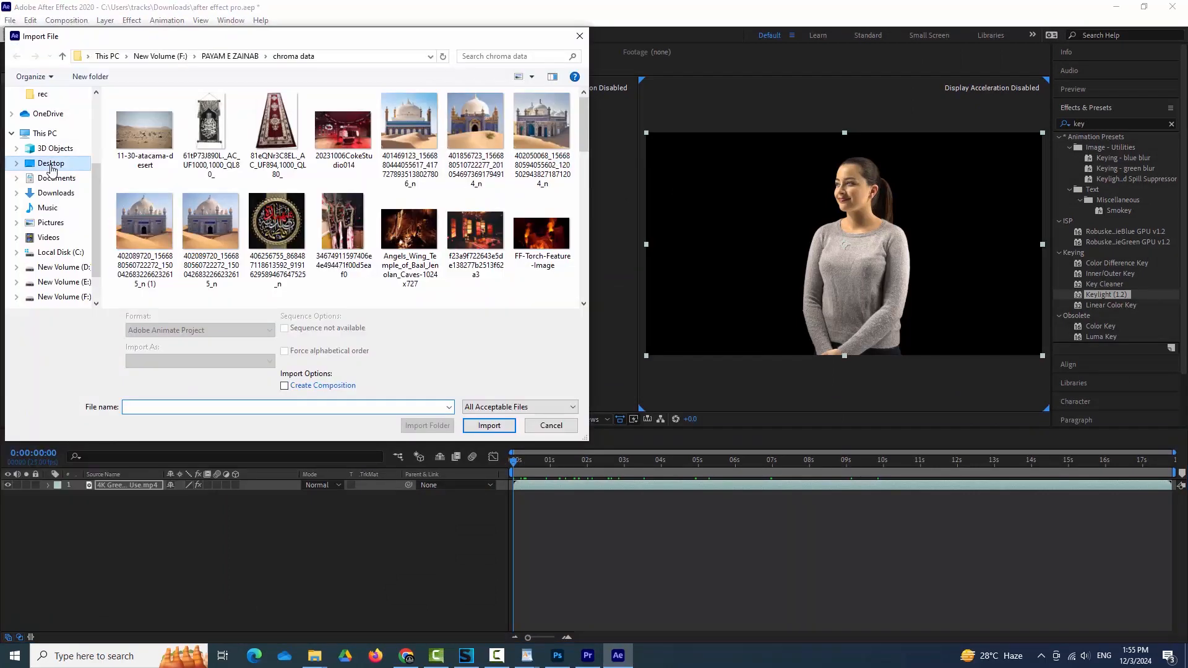
{"action": "left_click", "coordinate": [47, 164]}
{"action": "left_click", "coordinate": [153, 139]}
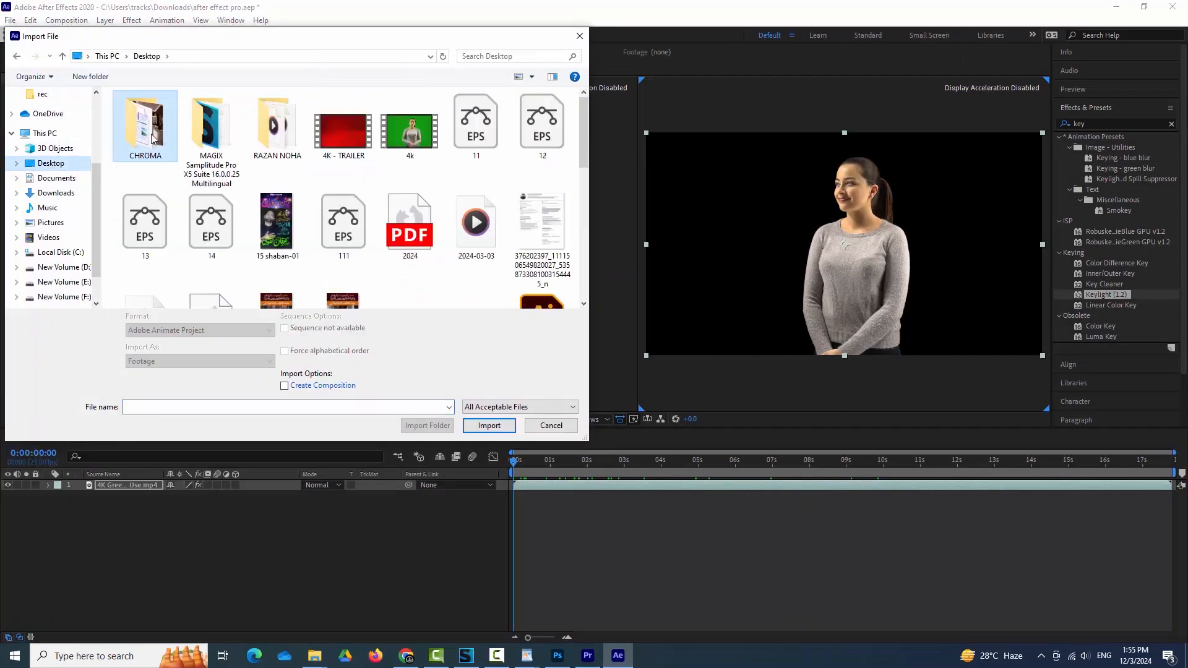
{"action": "double_click", "coordinate": [154, 139]}
{"action": "double_click", "coordinate": [217, 133]}
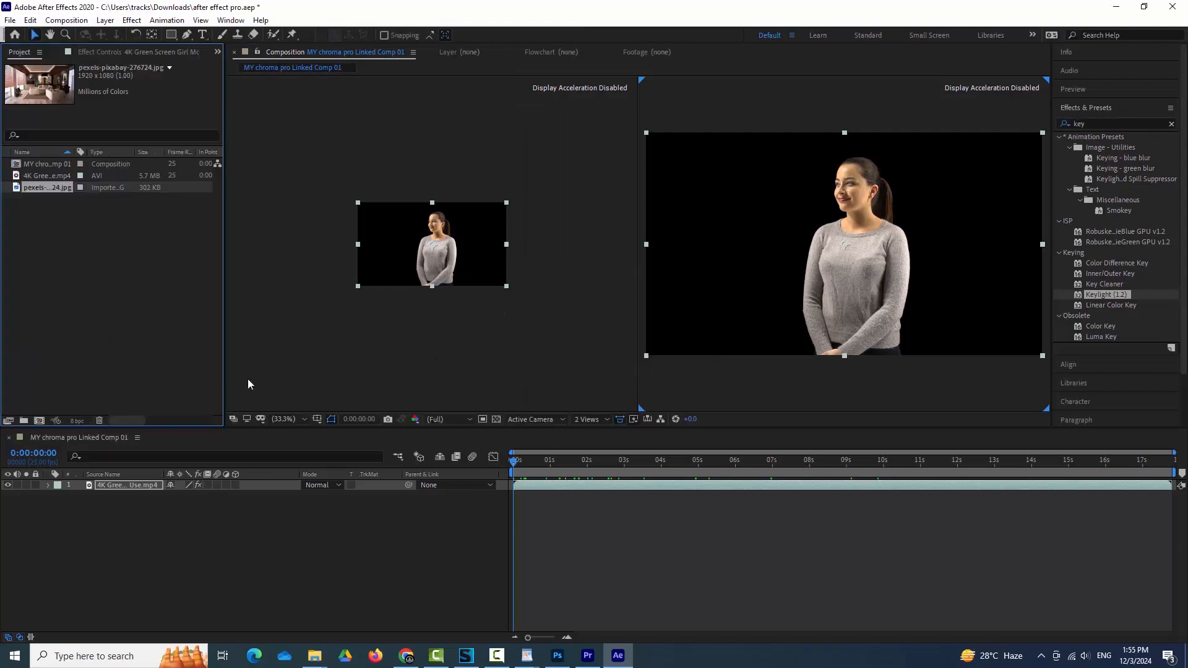
{"action": "left_click_drag", "start_coordinate": [18, 192], "coordinate": [269, 530]}
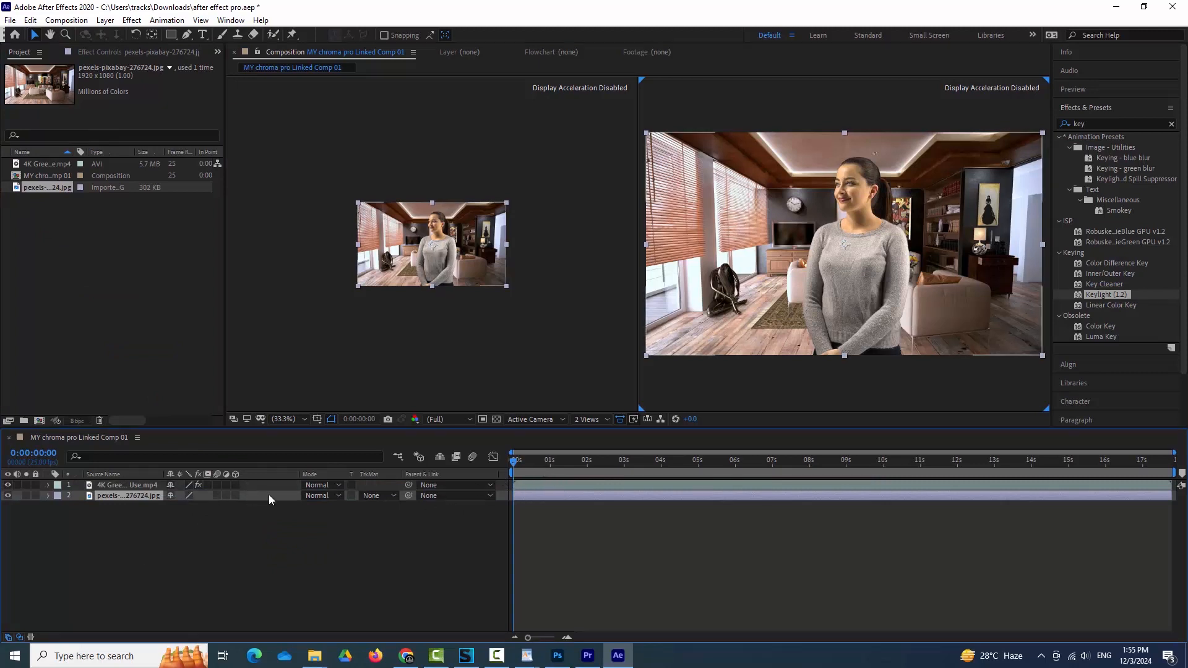
- Scrub the start of the composition and switch to Premiere Pro to check the composite full screen
{"action": "left_click_drag", "start_coordinate": [547, 459], "coordinate": [626, 588]}
{"action": "left_click", "coordinate": [587, 660]}
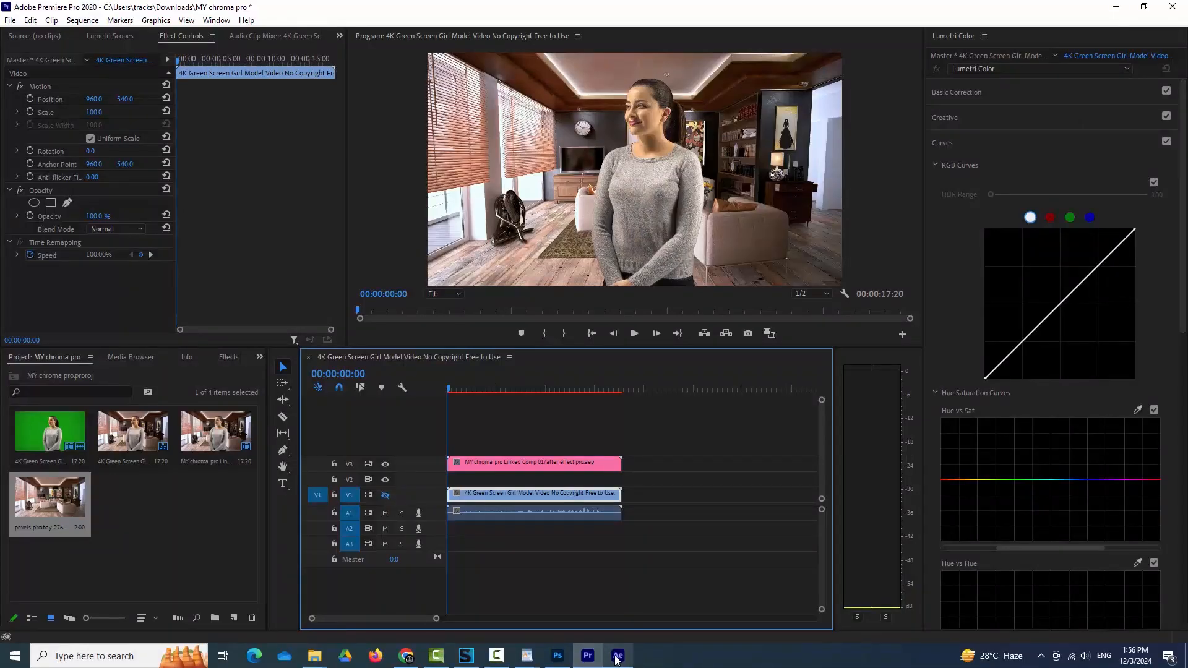
{"action": "mouse_move", "coordinate": [617, 660]}
{"action": "key", "text": "ctrl+grave"}
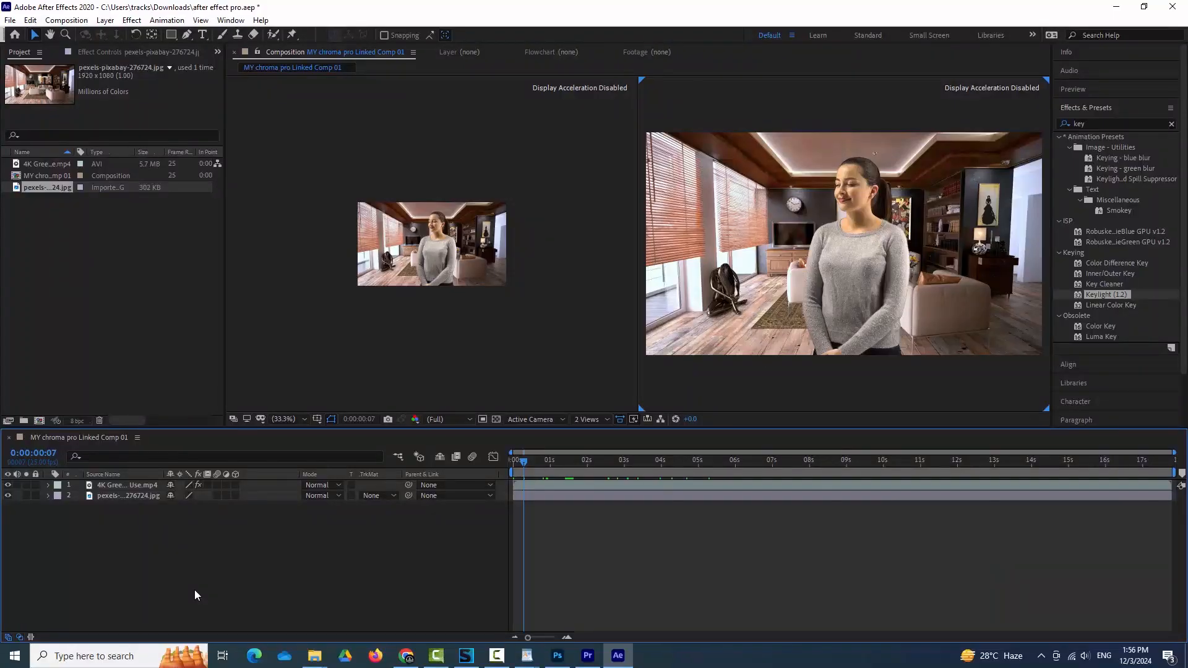
- In After Effects, start a new light in the linked composition with the light type Spot
{"action": "right_click", "coordinate": [194, 590]}
{"action": "mouse_move", "coordinate": [253, 458]}
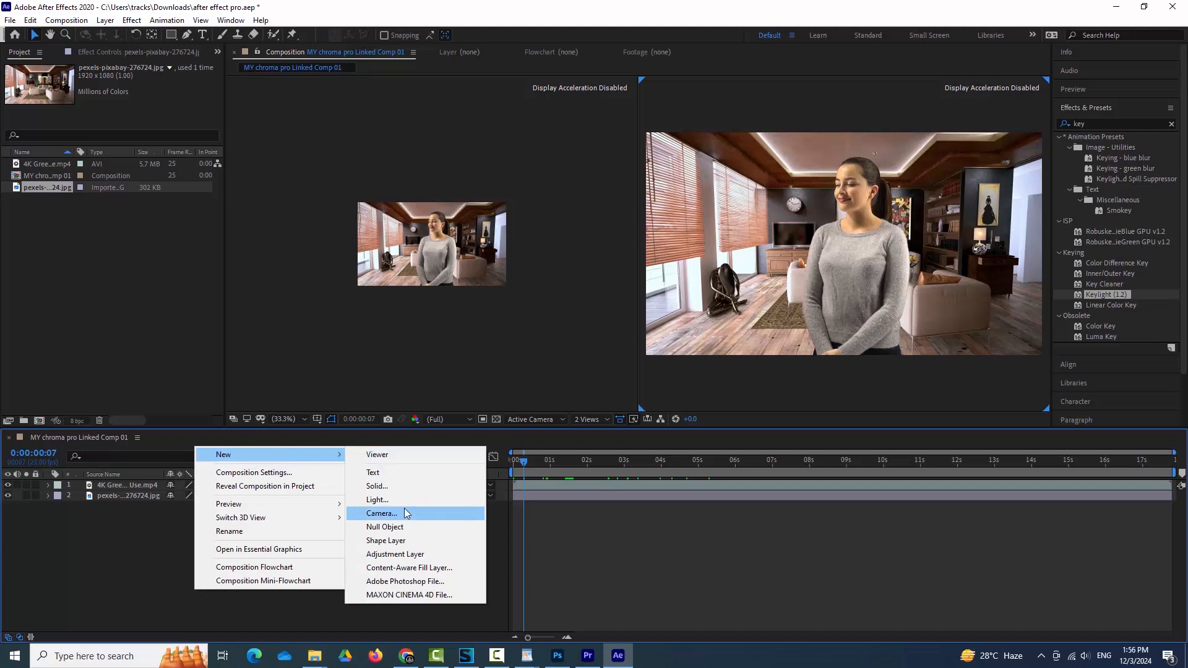
{"action": "left_click", "coordinate": [376, 500]}
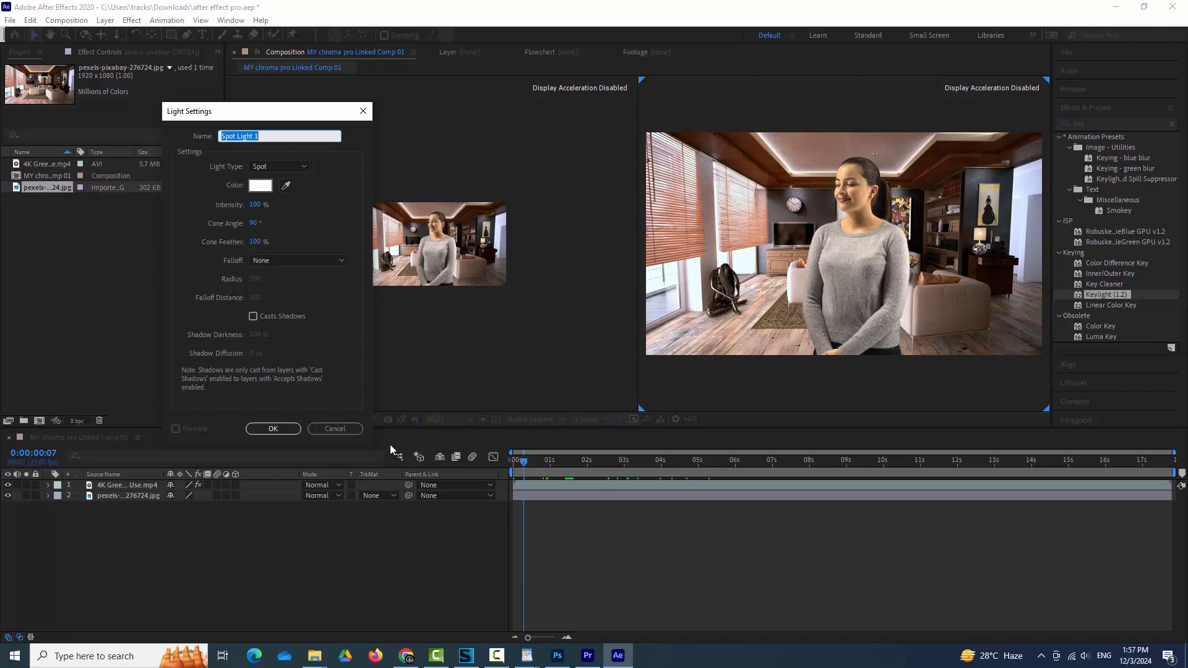
{"action": "left_click", "coordinate": [273, 167]}
{"action": "left_click", "coordinate": [273, 195]}
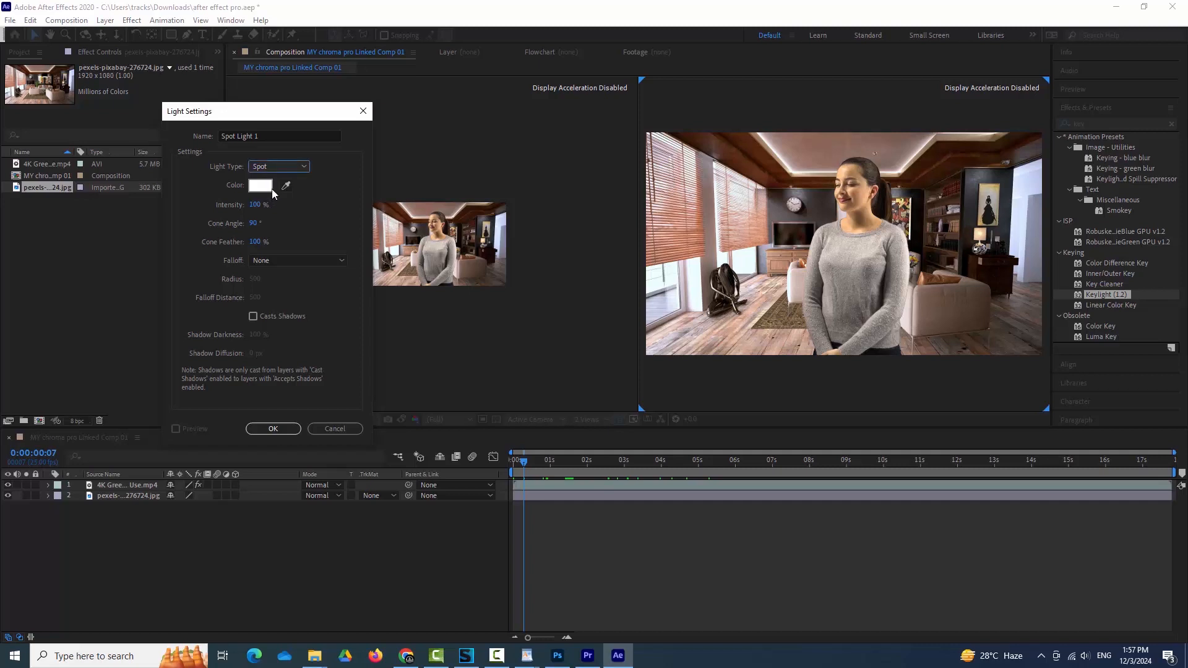
- Sample the light's colour from the woman's face, lighten it to FFE2CF, and create the spot light
{"action": "left_click", "coordinate": [286, 186]}
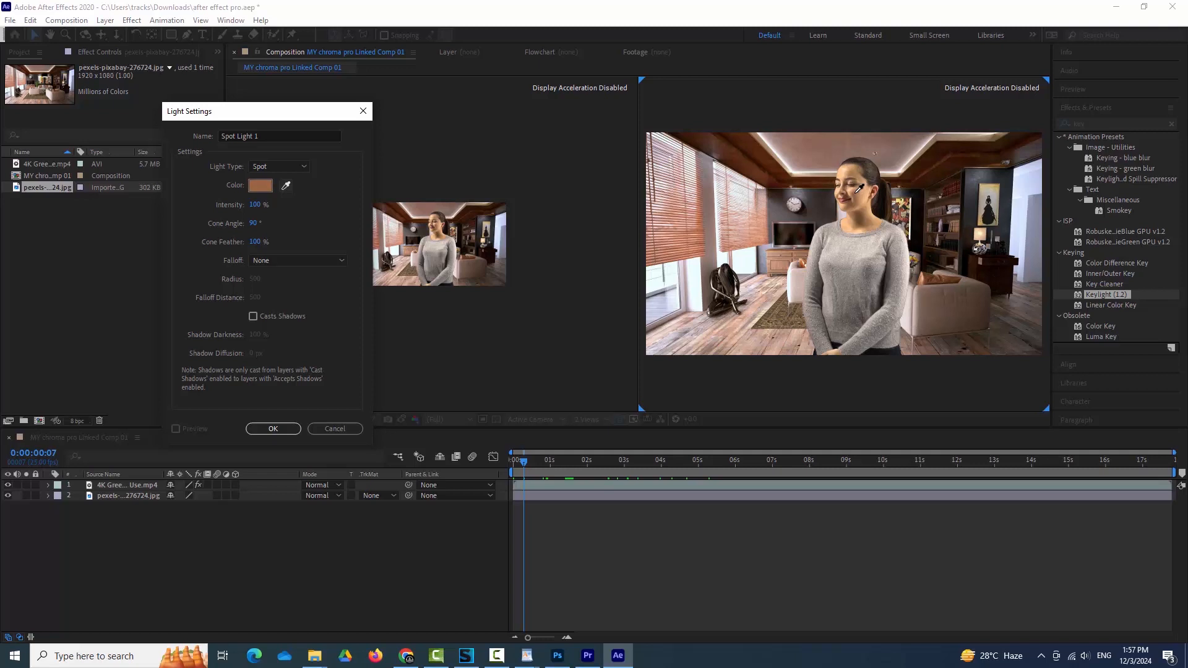
{"action": "left_click", "coordinate": [857, 191]}
{"action": "left_click", "coordinate": [260, 186]}
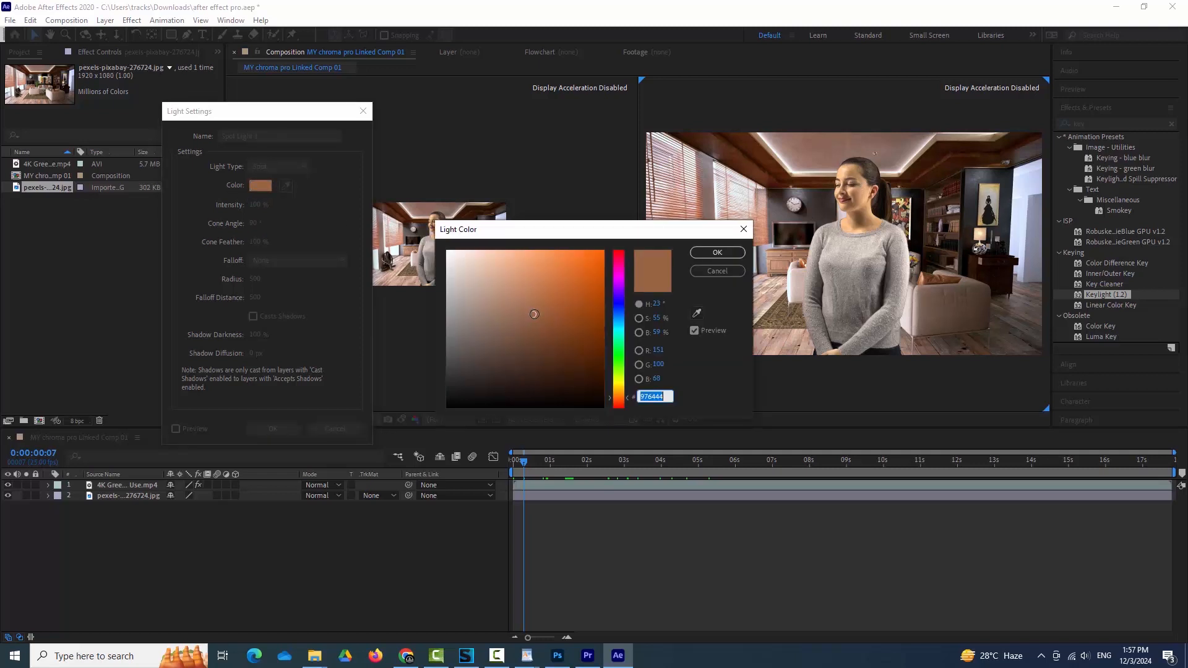
{"action": "left_click_drag", "start_coordinate": [534, 314], "coordinate": [476, 248]}
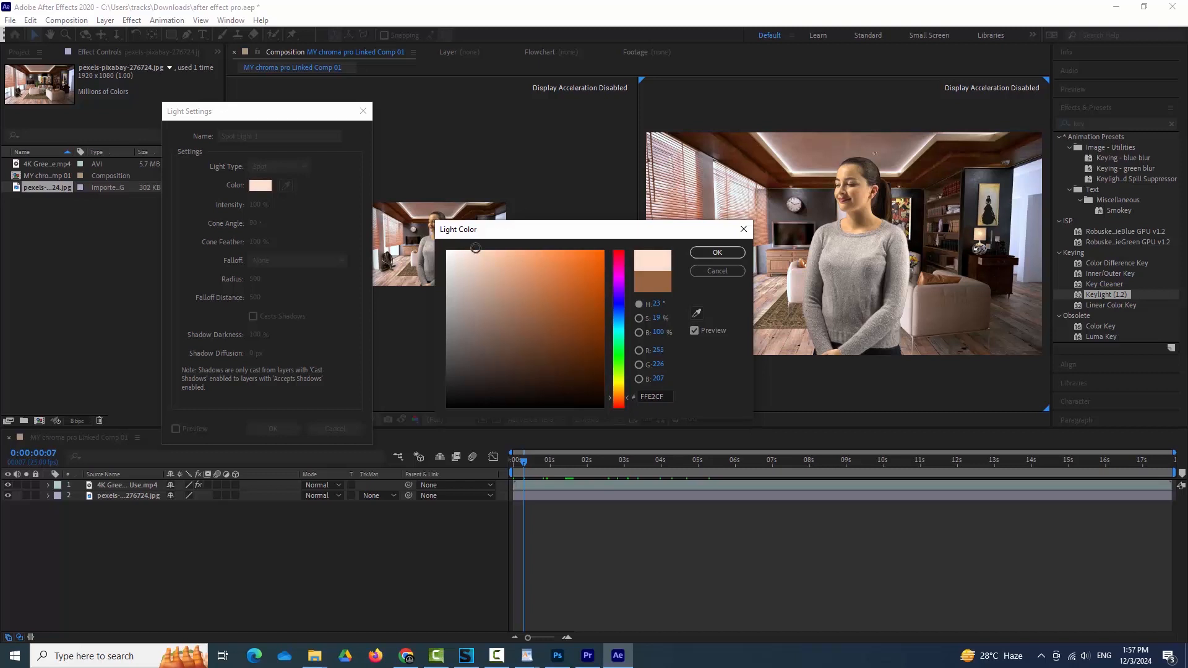
{"action": "left_click", "coordinate": [705, 251]}
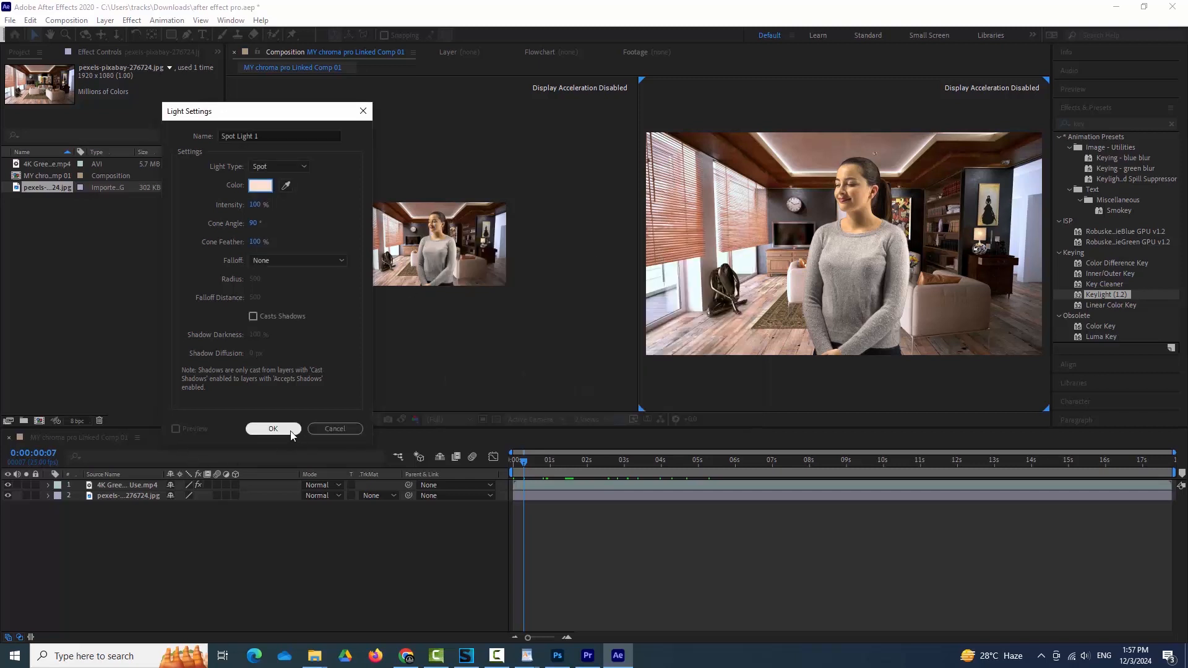
{"action": "left_click", "coordinate": [273, 429]}
{"action": "left_click", "coordinate": [688, 379]}
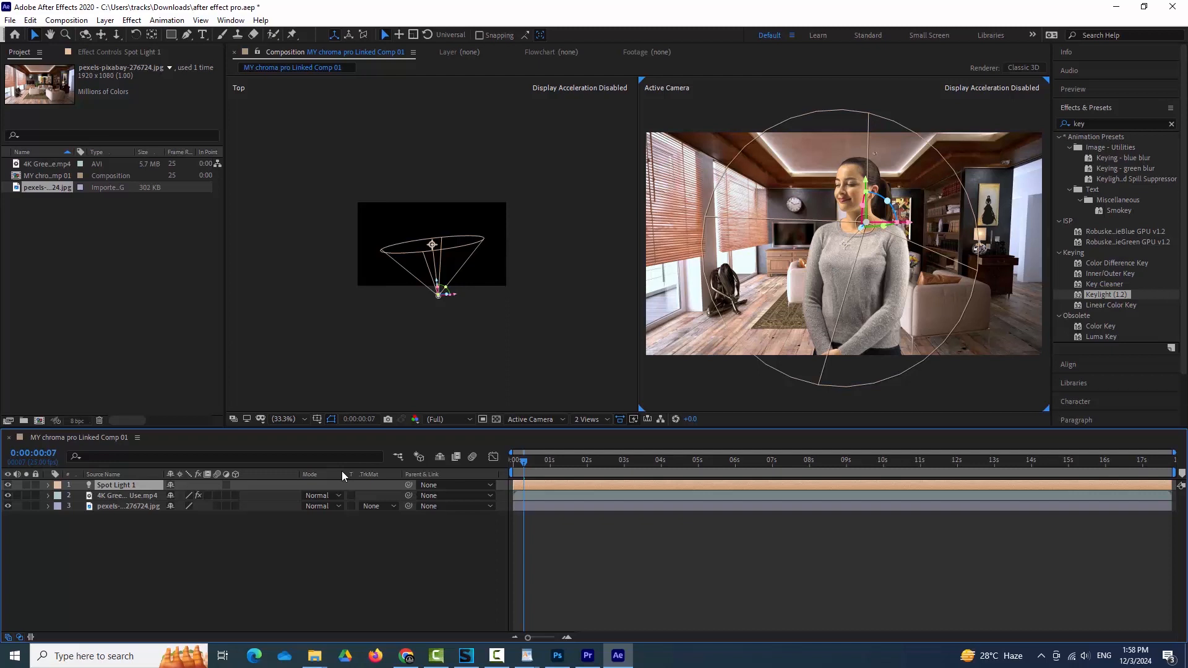
- Make the keyed clip and the room image 3D layers, and raise the spot light above the woman's head
{"action": "left_click", "coordinate": [235, 507]}
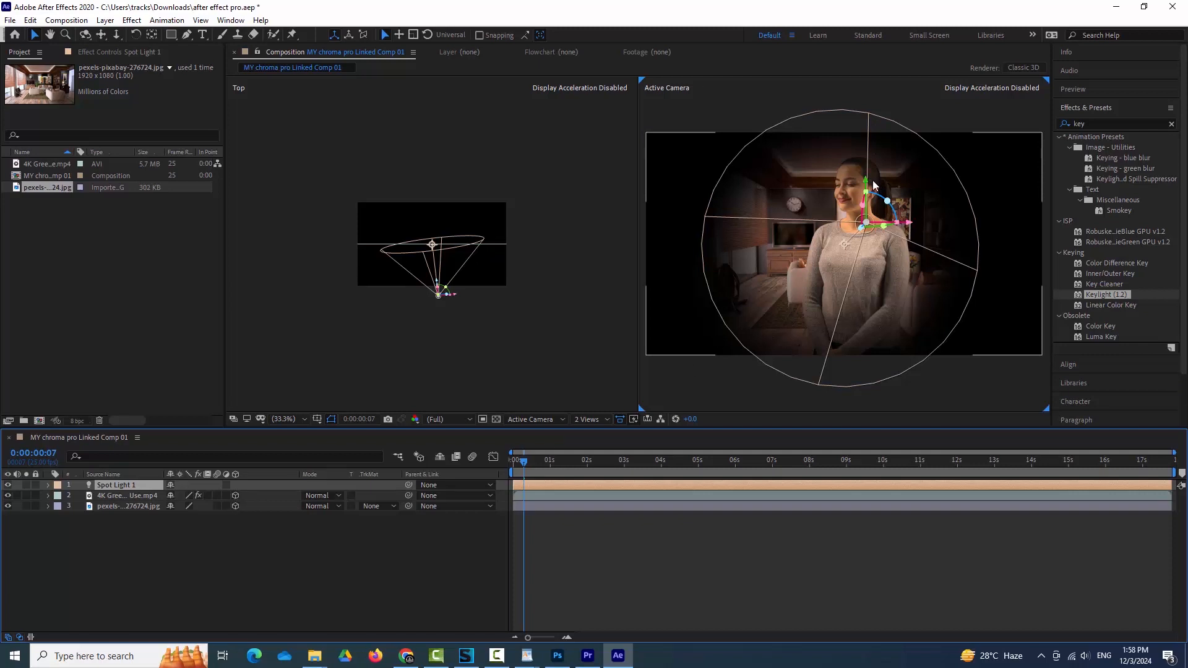
{"action": "left_click_drag", "start_coordinate": [868, 179], "coordinate": [885, 129]}
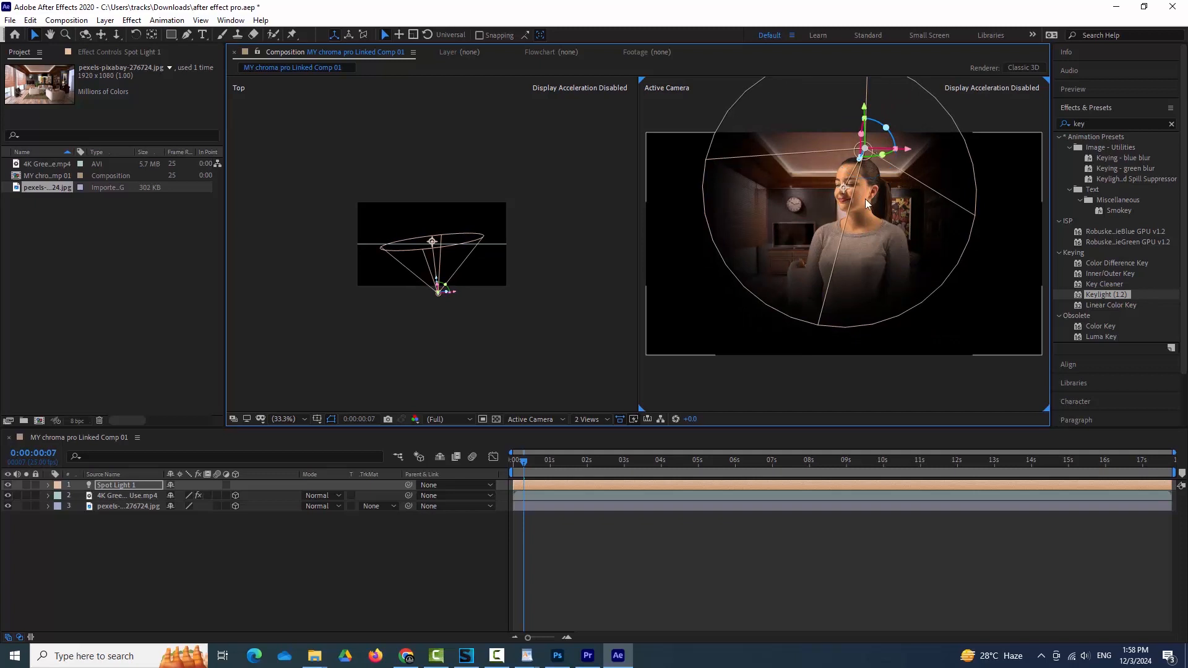
- Switch to Premiere Pro and examine the spot-lit composite full screen
{"action": "left_click", "coordinate": [589, 657]}
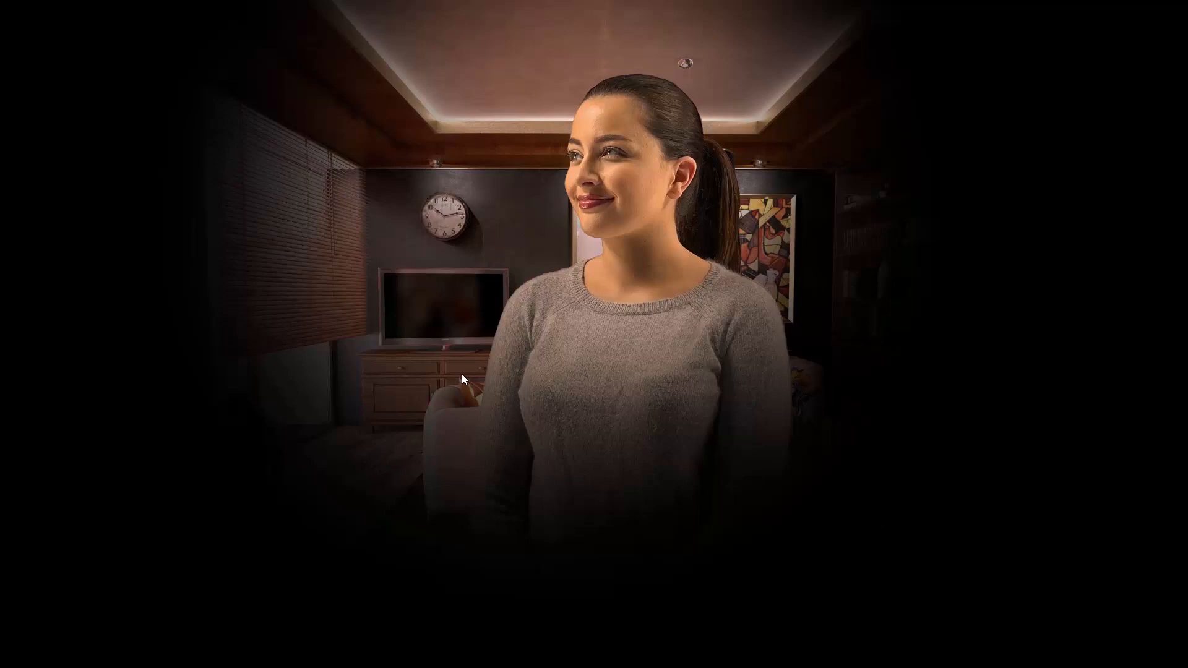
{"action": "key", "text": "Escape"}
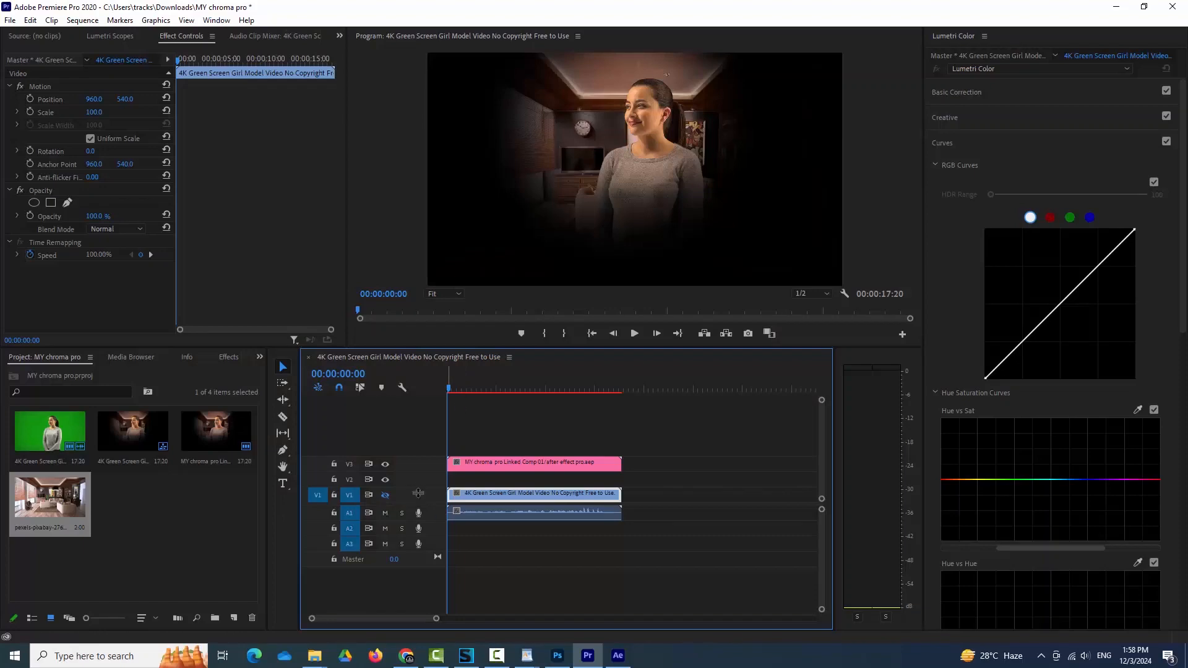
- In After Effects, add a second spot light with the same settings and move it over the wall picture behind the woman
{"action": "left_click", "coordinate": [617, 655]}
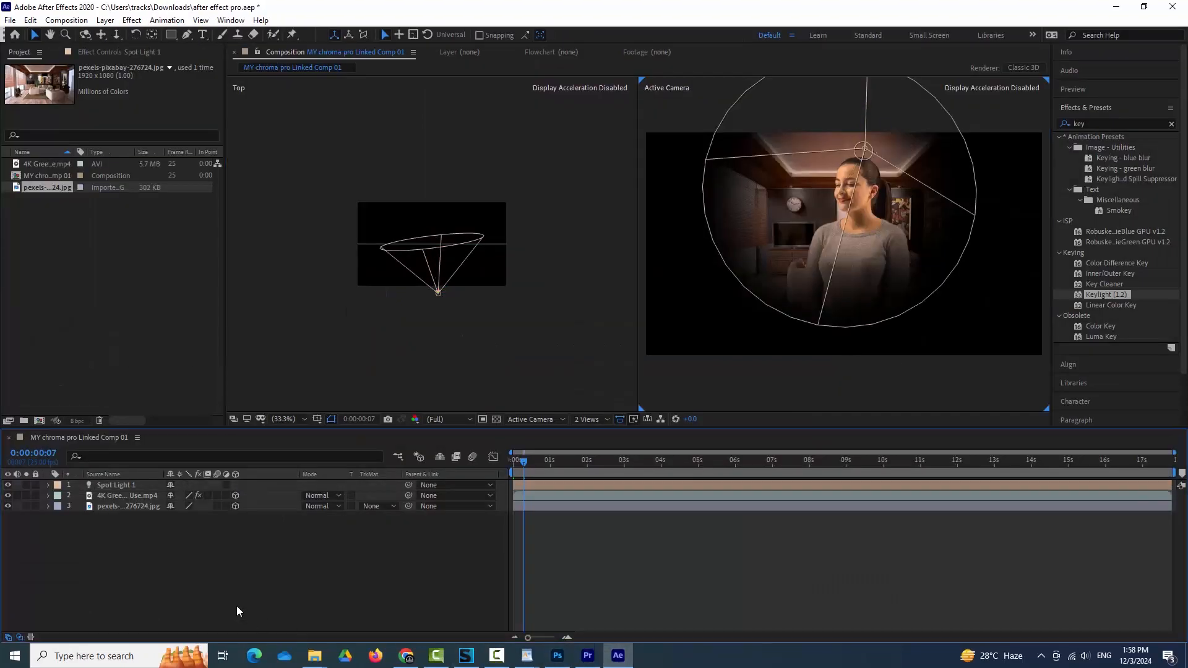
{"action": "right_click", "coordinate": [236, 607]}
{"action": "mouse_move", "coordinate": [292, 471]}
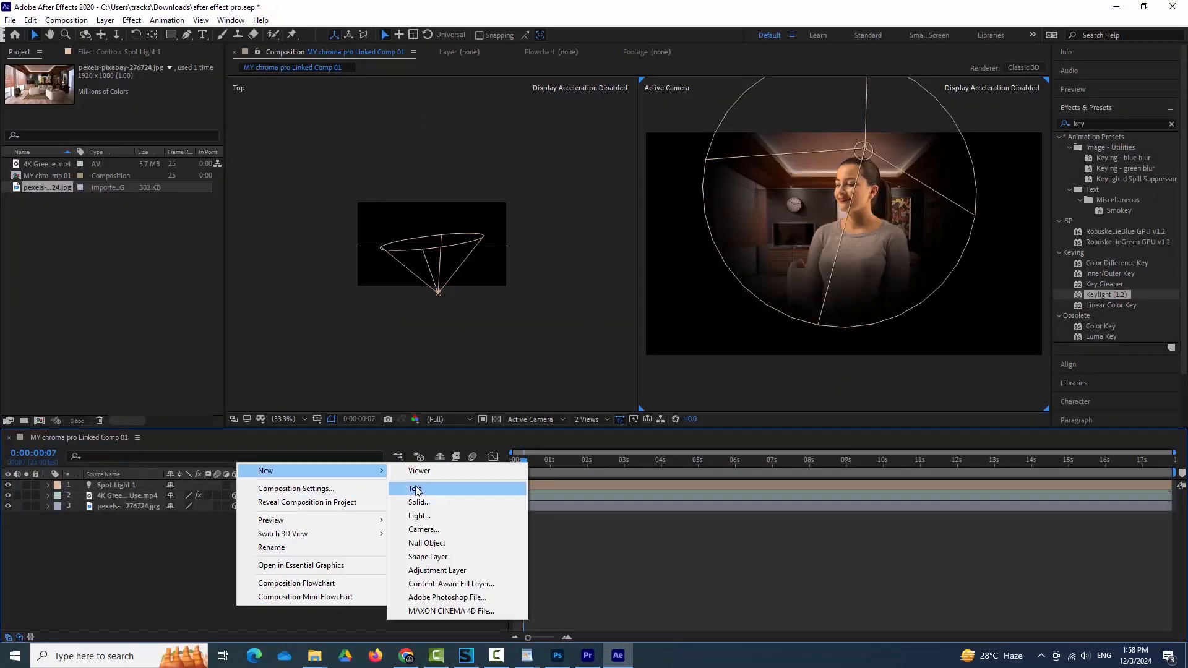
{"action": "left_click", "coordinate": [458, 516]}
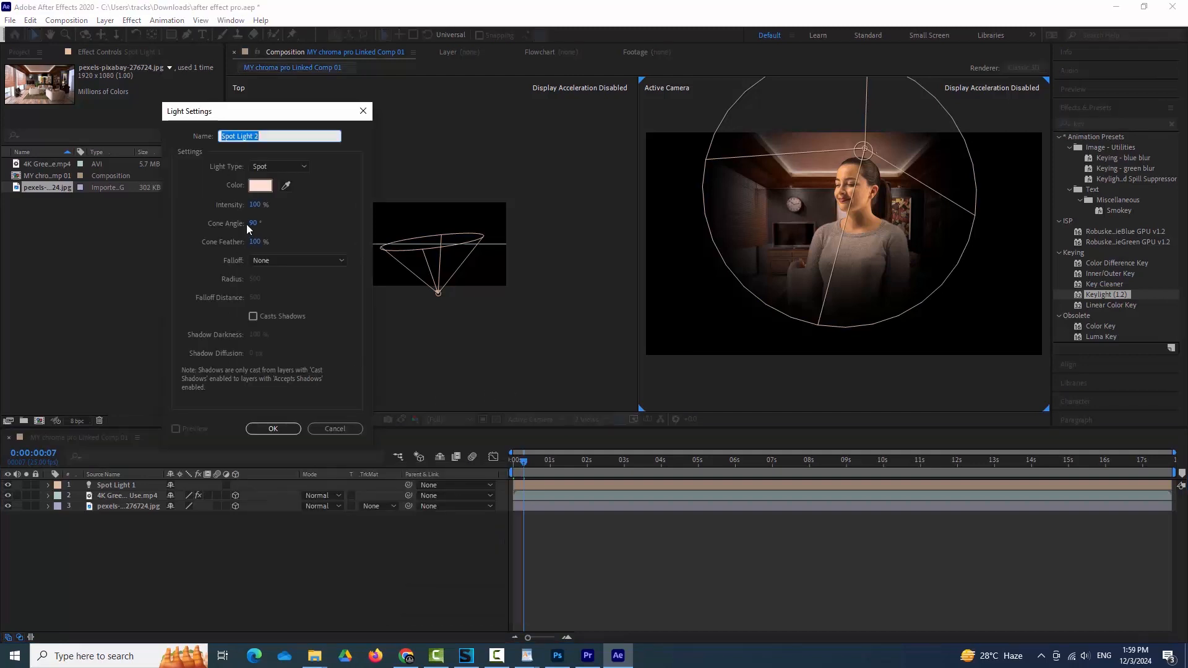
{"action": "left_click", "coordinate": [272, 433]}
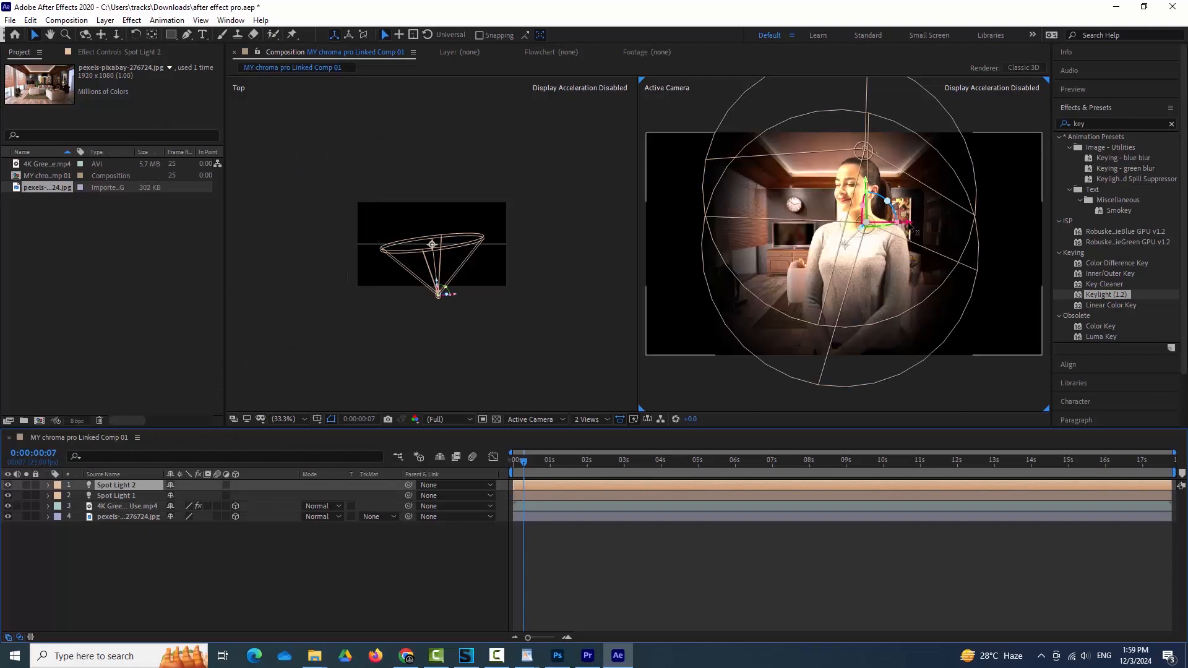
{"action": "left_click_drag", "start_coordinate": [916, 232], "coordinate": [1006, 241]}
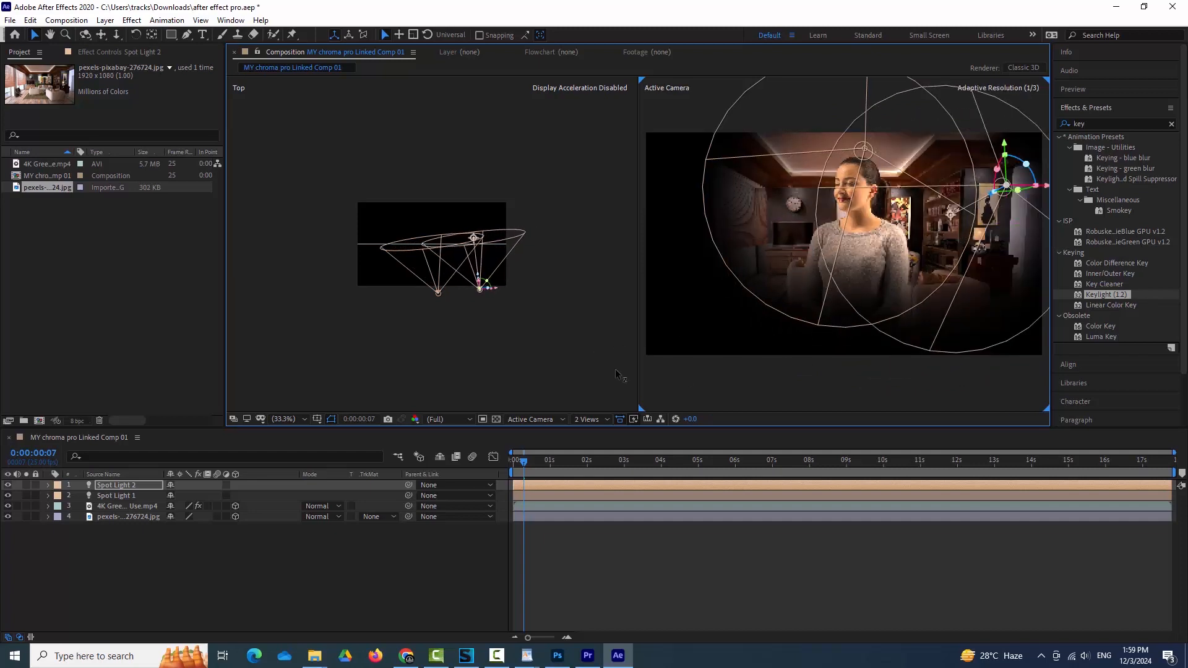
{"action": "left_click", "coordinate": [686, 374]}
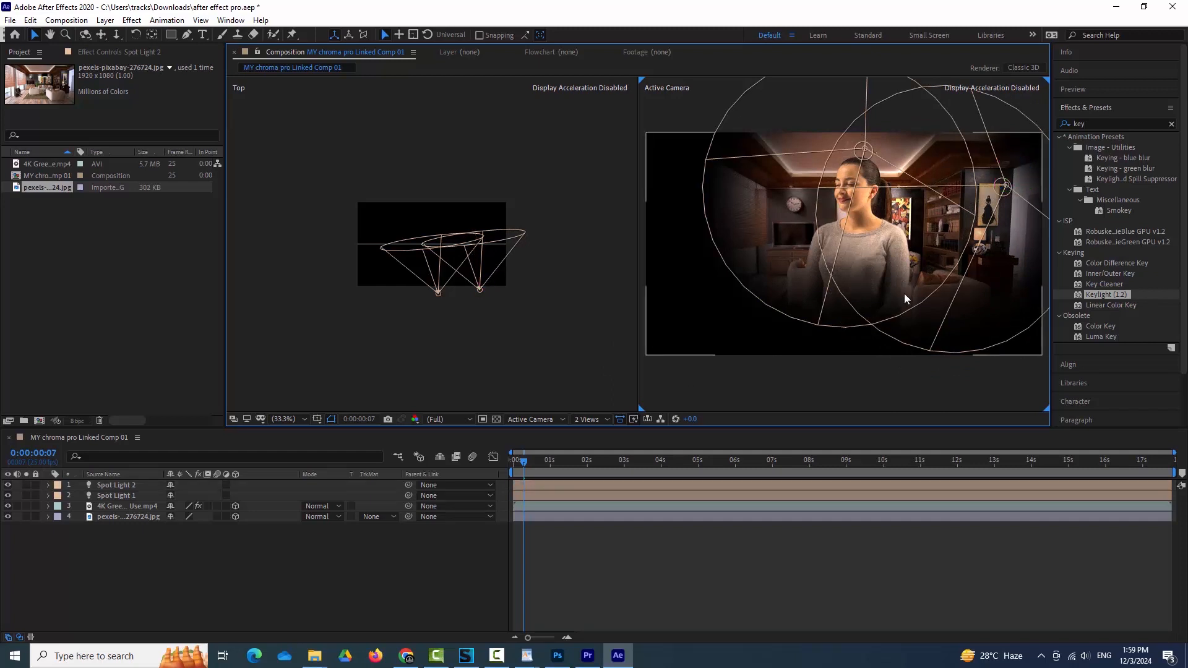
- Widen the second spot light's Cone Angle to 102° in its light options
{"action": "left_click", "coordinate": [48, 485]}
{"action": "left_click", "coordinate": [59, 508]}
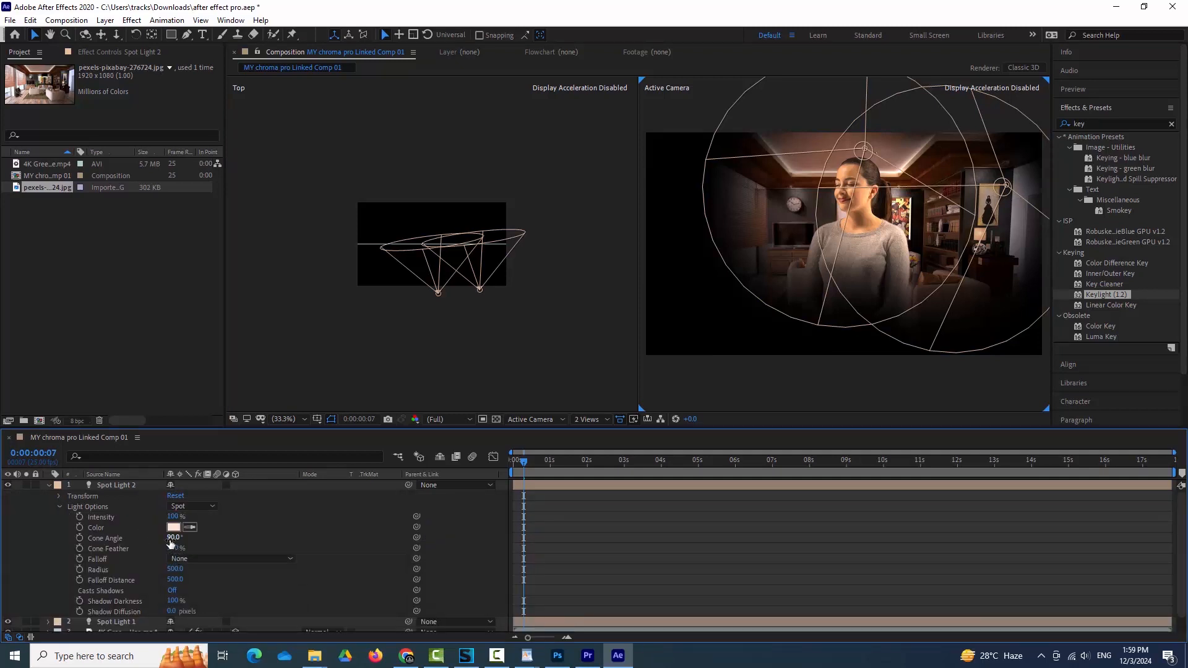
{"action": "left_click_drag", "start_coordinate": [170, 544], "coordinate": [179, 539]}
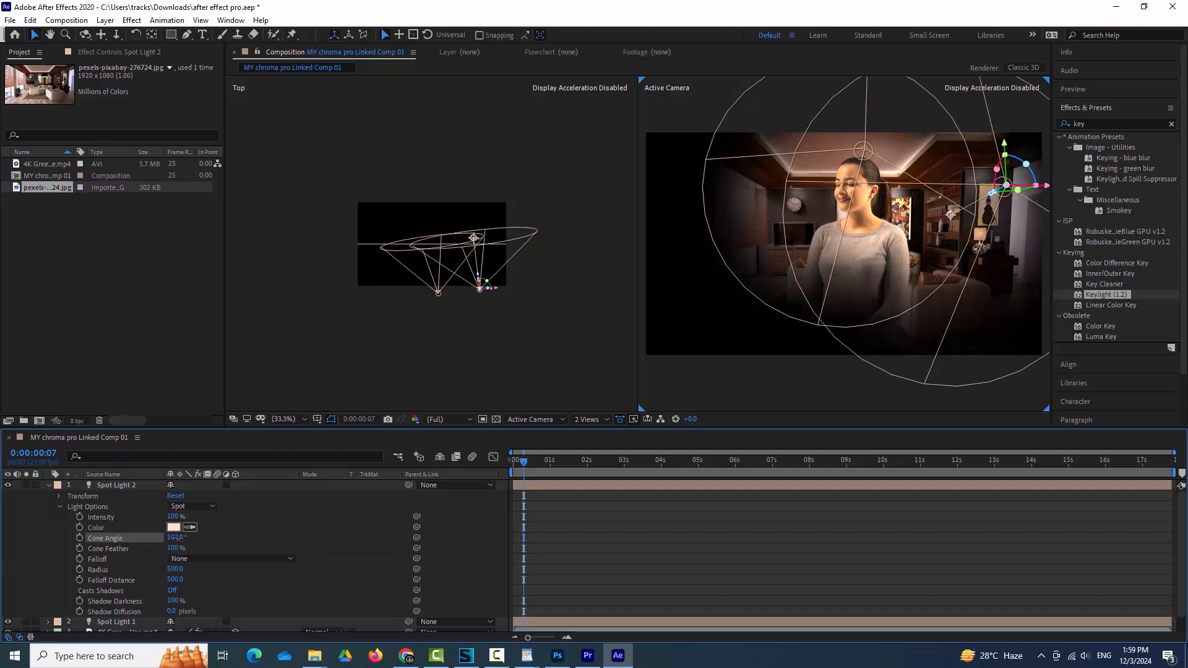
{"action": "left_click_drag", "start_coordinate": [178, 538], "coordinate": [178, 538]}
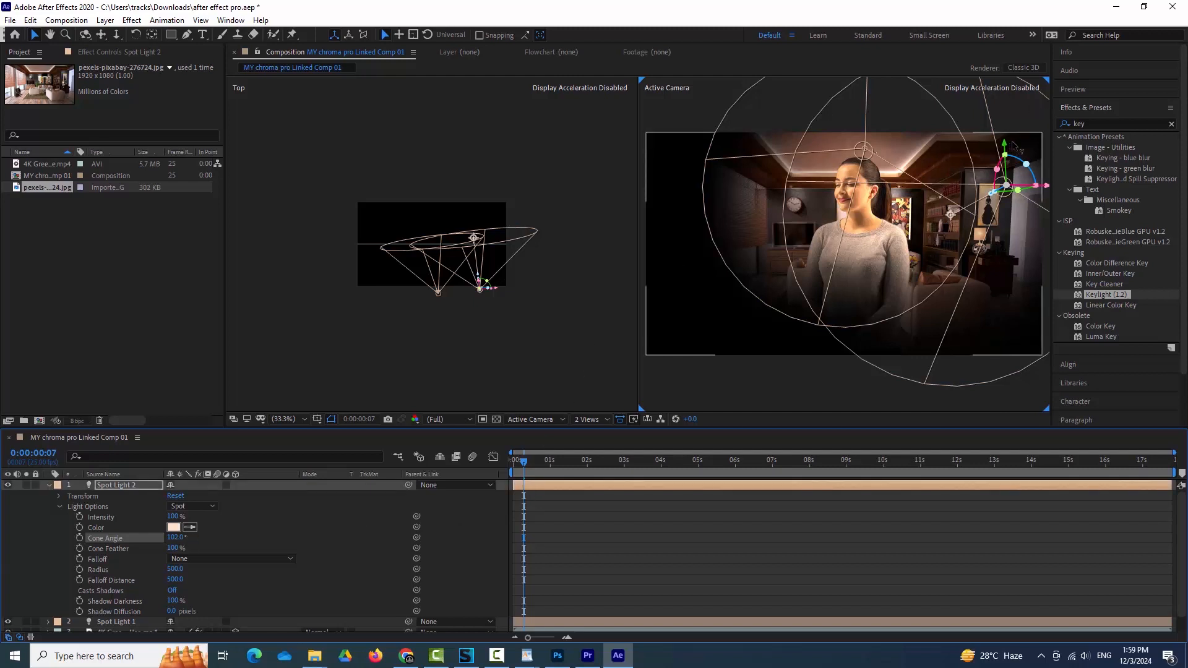
- Move Spot Light 2 closer to the viewer and up beyond the wall picture, to the upper-right corner of the room image
{"action": "left_click_drag", "start_coordinate": [1014, 144], "coordinate": [1014, 145]}
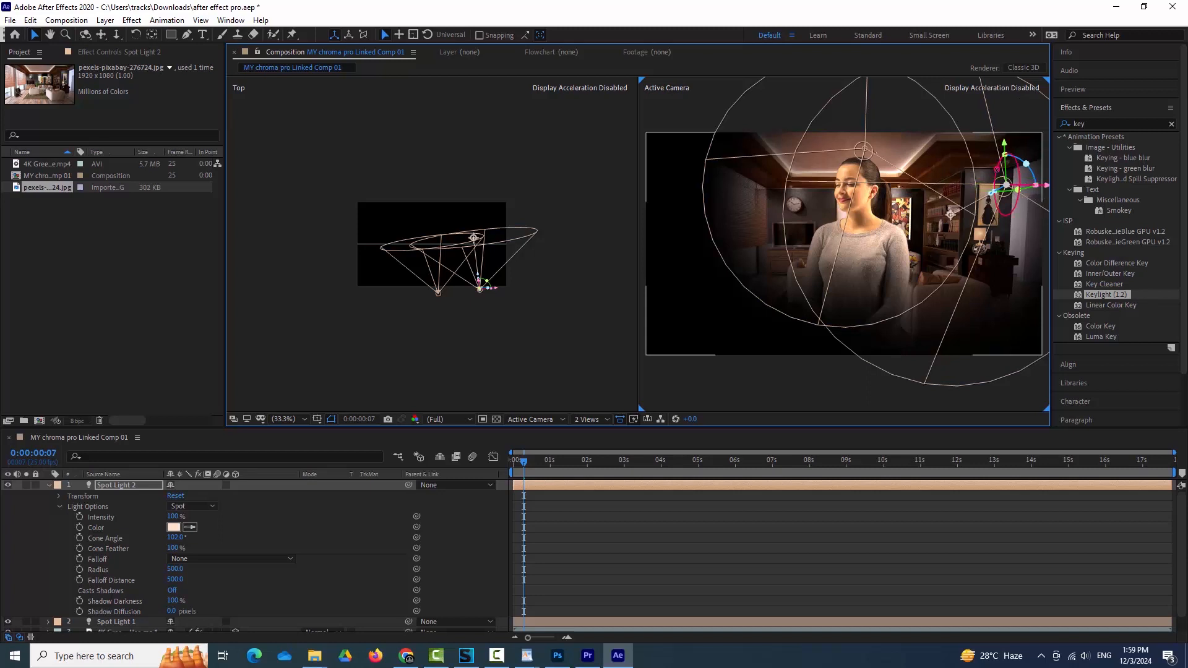
{"action": "left_click", "coordinate": [997, 168]}
{"action": "left_click", "coordinate": [690, 378]}
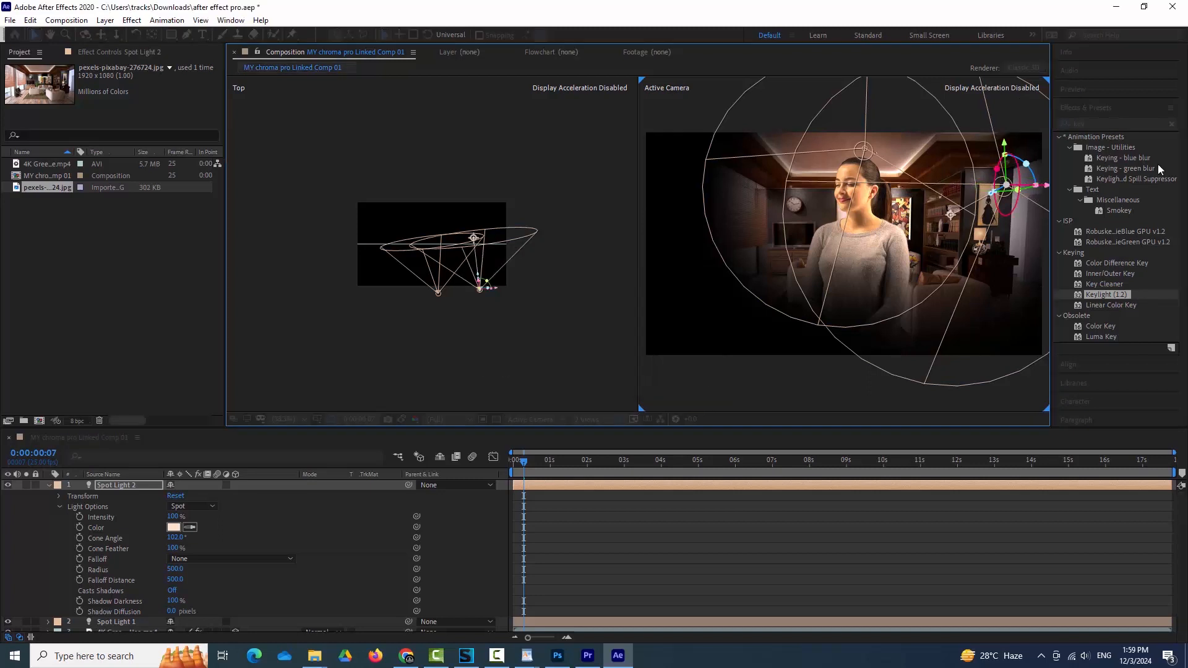
{"action": "left_click_drag", "start_coordinate": [997, 169], "coordinate": [1046, 115]}
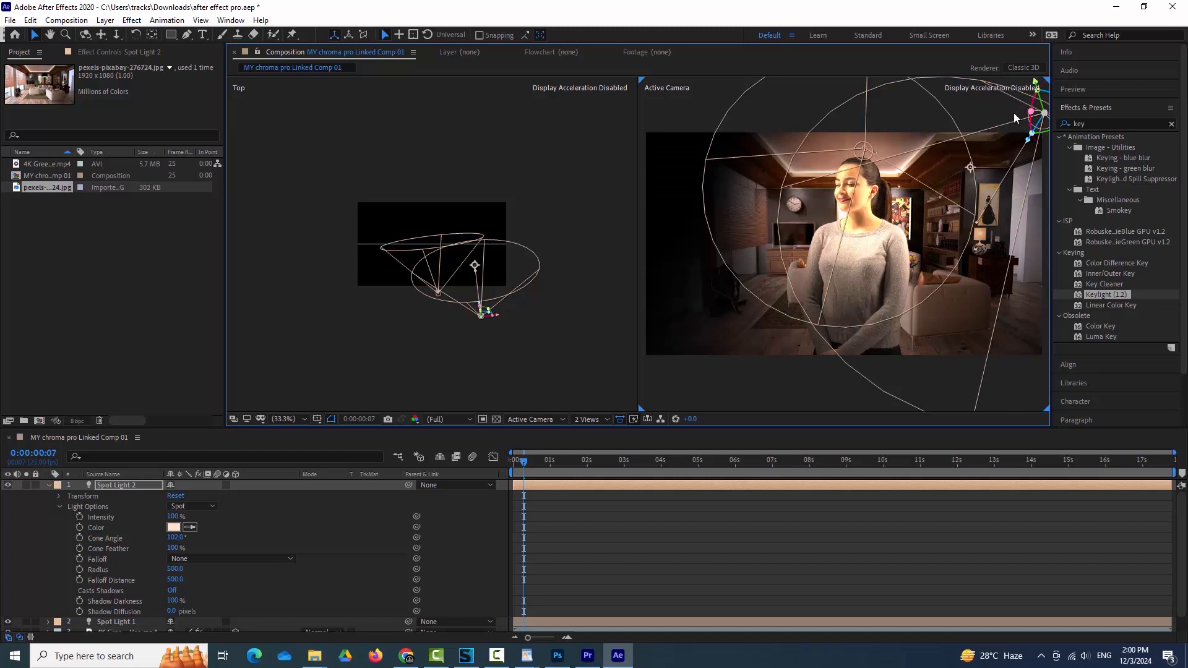
{"action": "left_click_drag", "start_coordinate": [1035, 83], "coordinate": [1046, 115]}
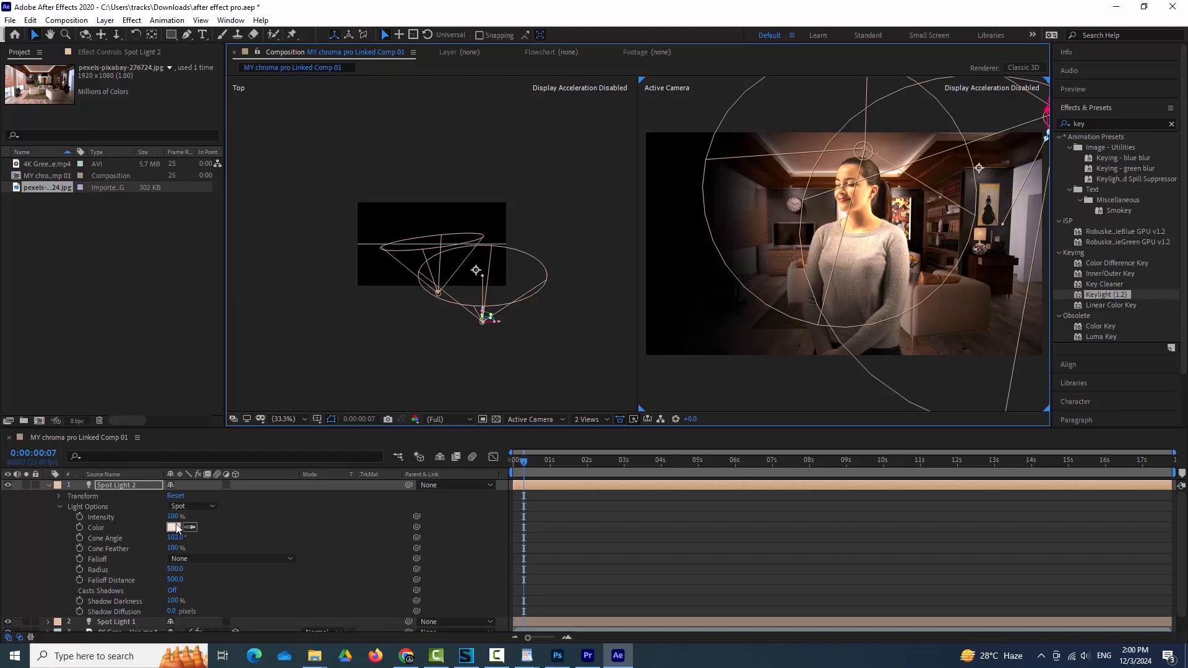
- Lower Spot Light 2's Intensity to 70% and narrow its Cone Angle to 75°
{"action": "left_click_drag", "start_coordinate": [171, 516], "coordinate": [158, 522]}
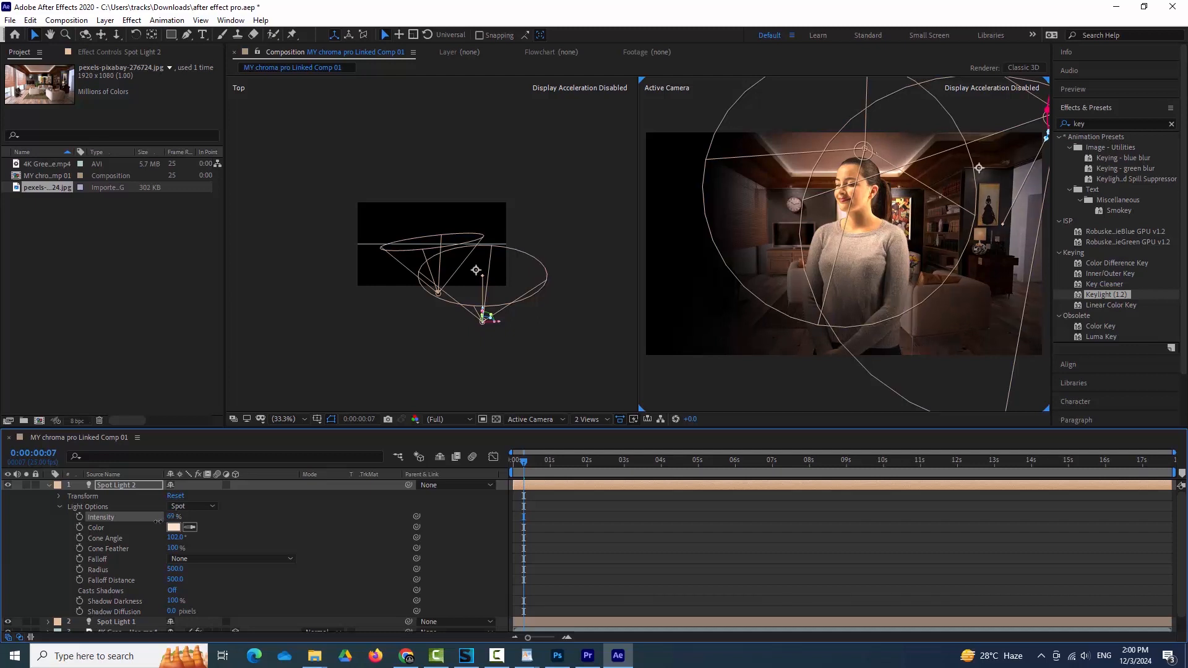
{"action": "left_click", "coordinate": [170, 516]}
{"action": "type", "text": "20"}
{"action": "key", "text": "Return"}
{"action": "left_click", "coordinate": [174, 537]}
{"action": "key", "text": "Return"}
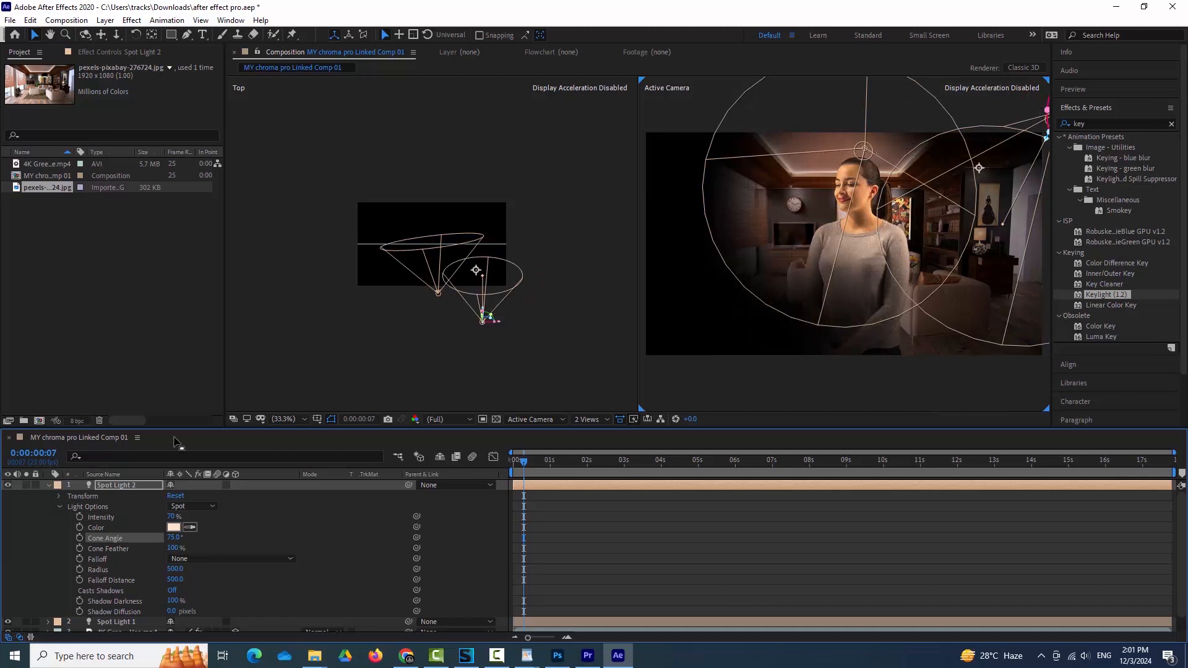
- Set Spot Light 2's Intensity to 100% and nudge the light slightly upward in the camera view
{"action": "left_click", "coordinate": [176, 518]}
{"action": "type", "text": "100"}
{"action": "key", "text": "Return"}
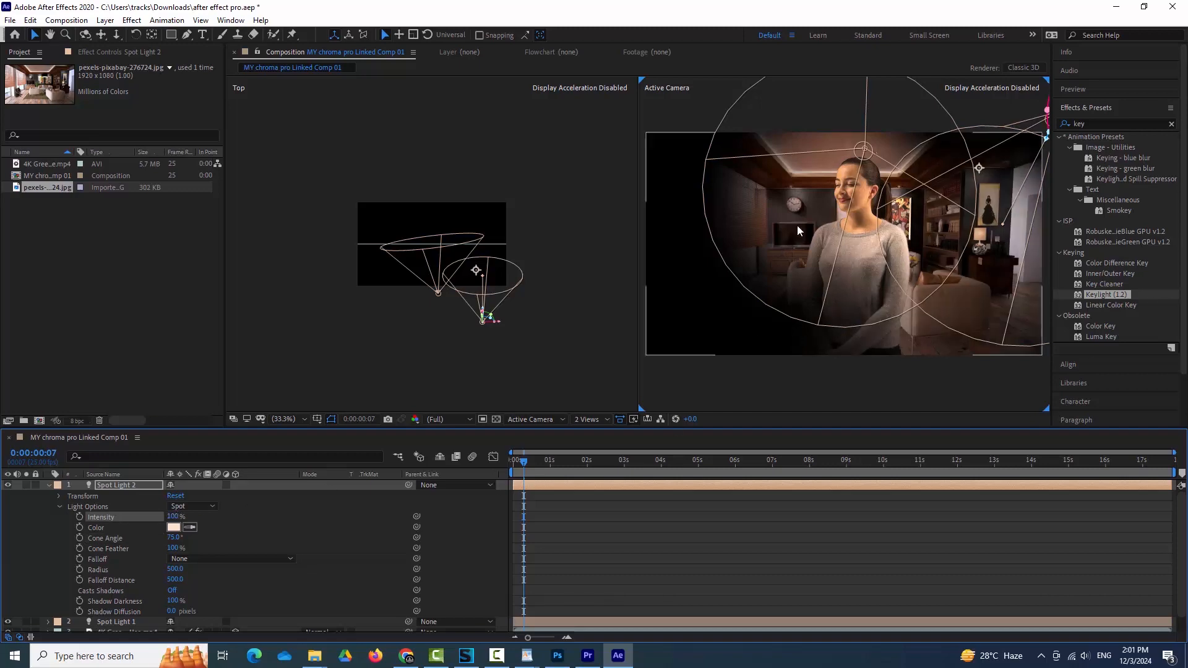
{"action": "left_click_drag", "start_coordinate": [1046, 110], "coordinate": [1046, 101]}
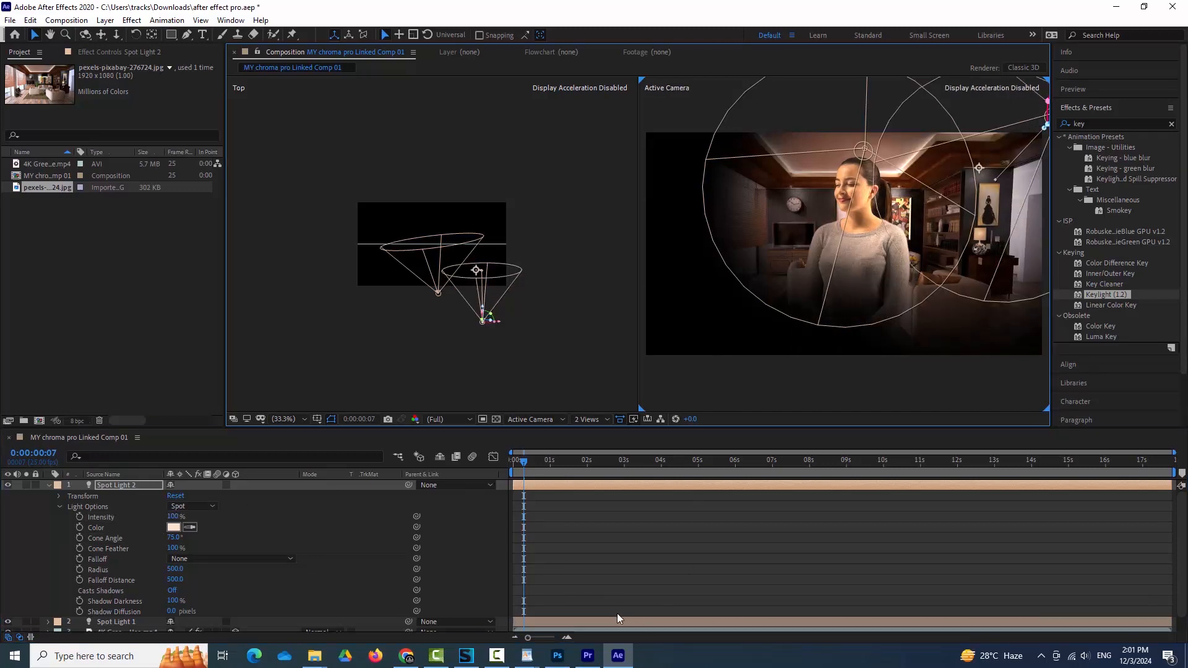
- Switch to Premiere Pro and examine the lit composite full screen at 00:00:02:13
{"action": "left_click", "coordinate": [587, 655]}
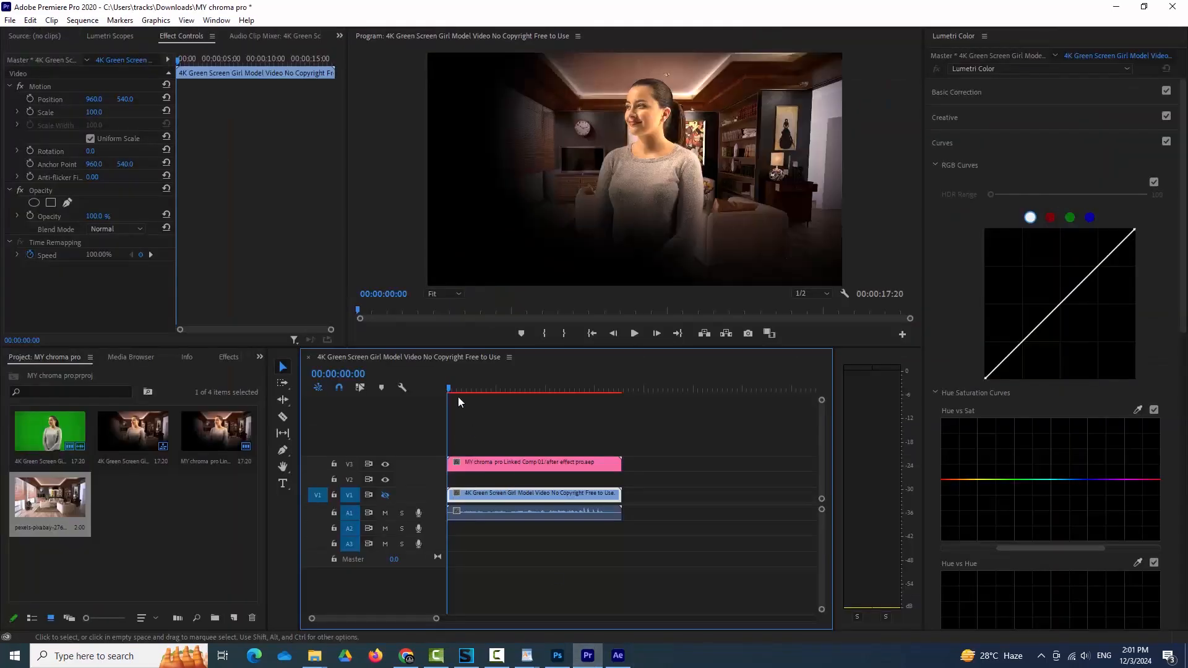
{"action": "left_click_drag", "start_coordinate": [460, 385], "coordinate": [474, 385]}
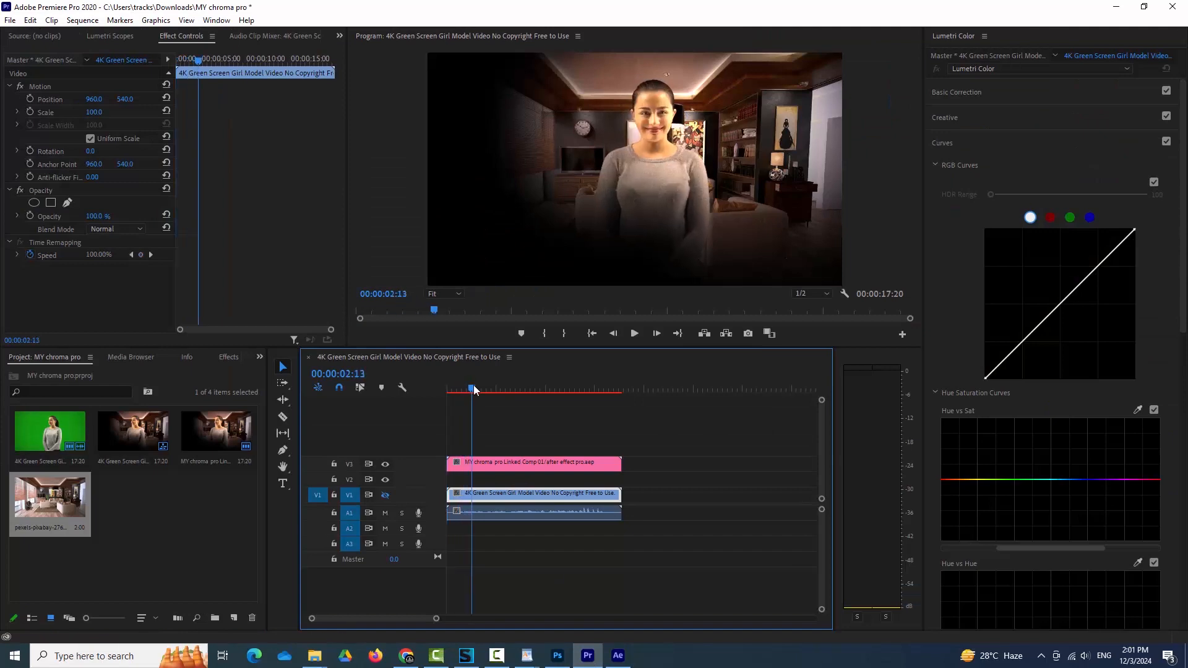
{"action": "key", "text": "ctrl+grave"}
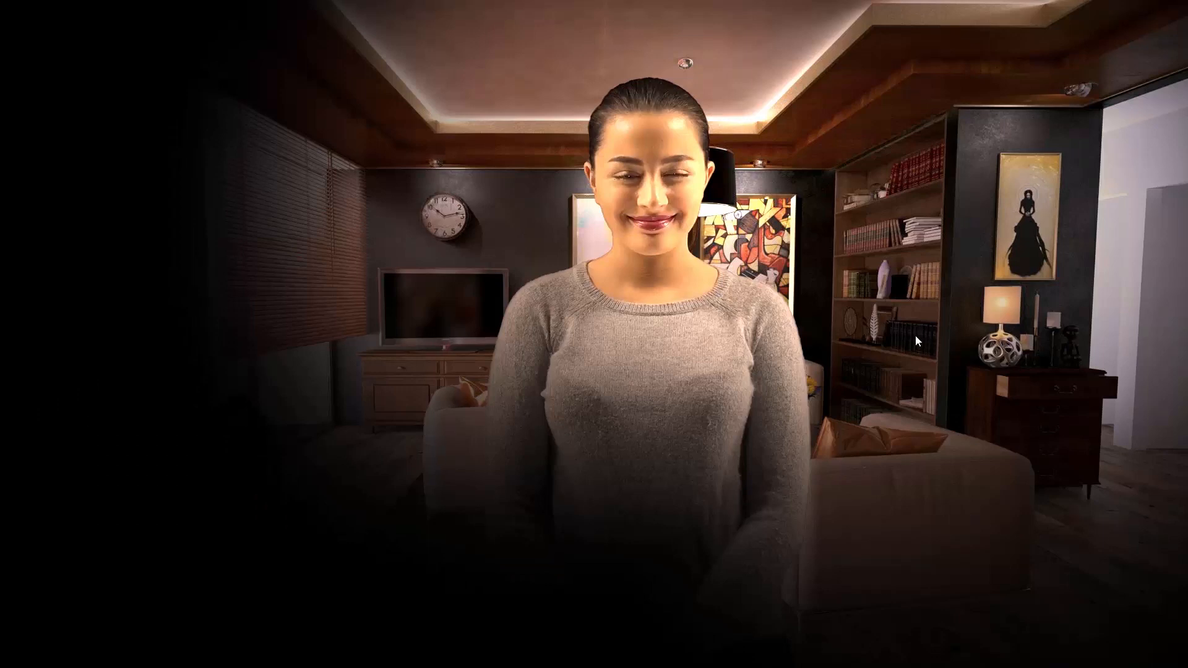
{"action": "key", "text": "ctrl+grave"}
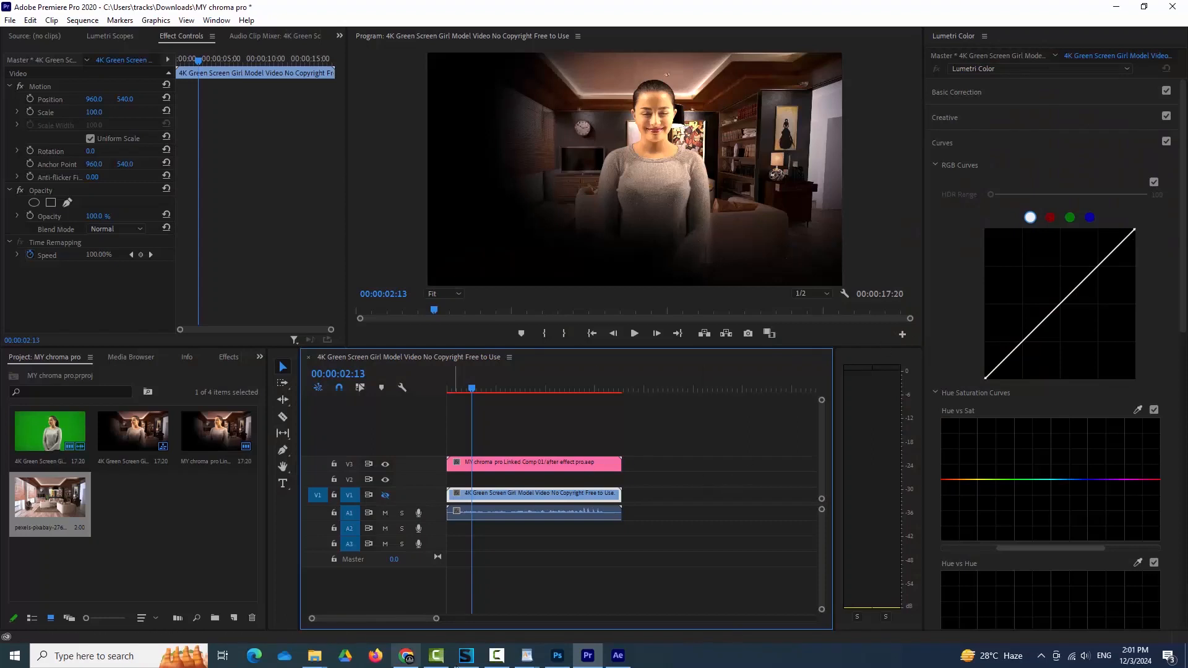
- In After Effects, set Spot Light 1's Intensity to 50% in its light options
{"action": "mouse_move", "coordinate": [621, 660]}
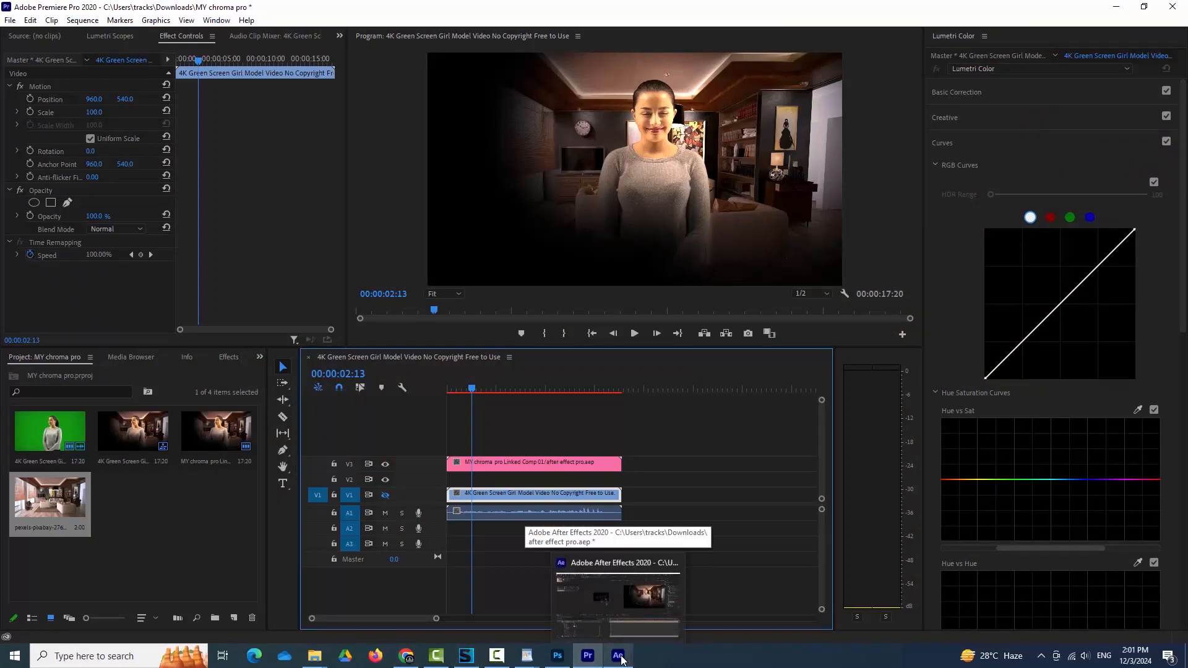
{"action": "left_click", "coordinate": [622, 660]}
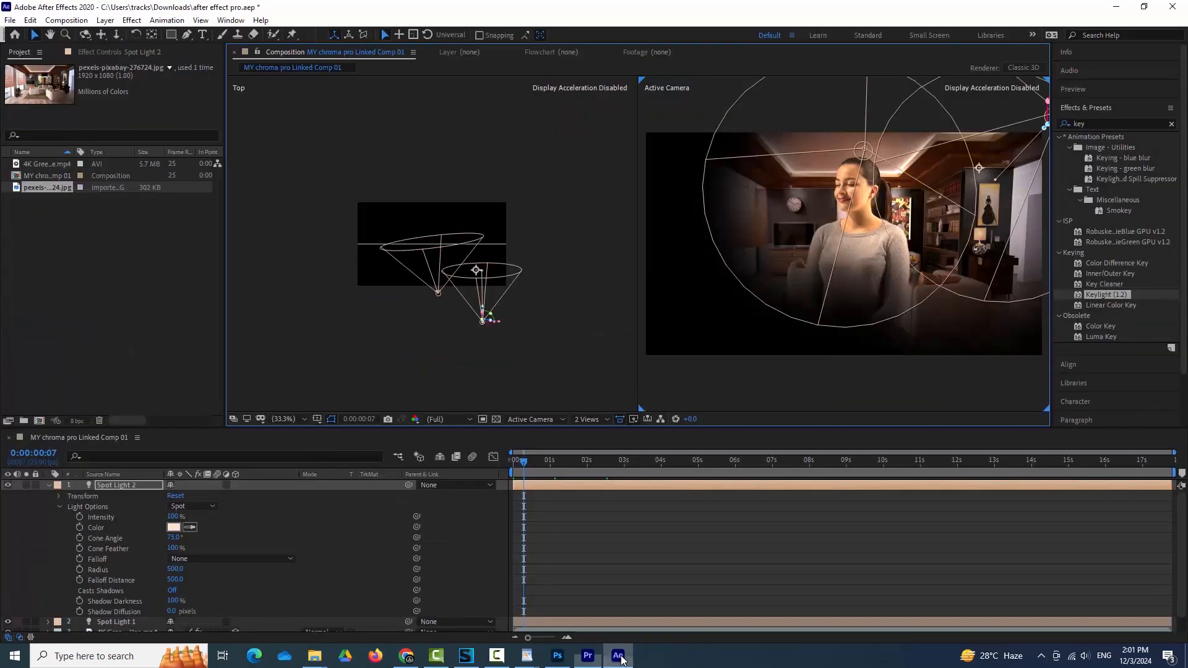
{"action": "left_click", "coordinate": [60, 506]}
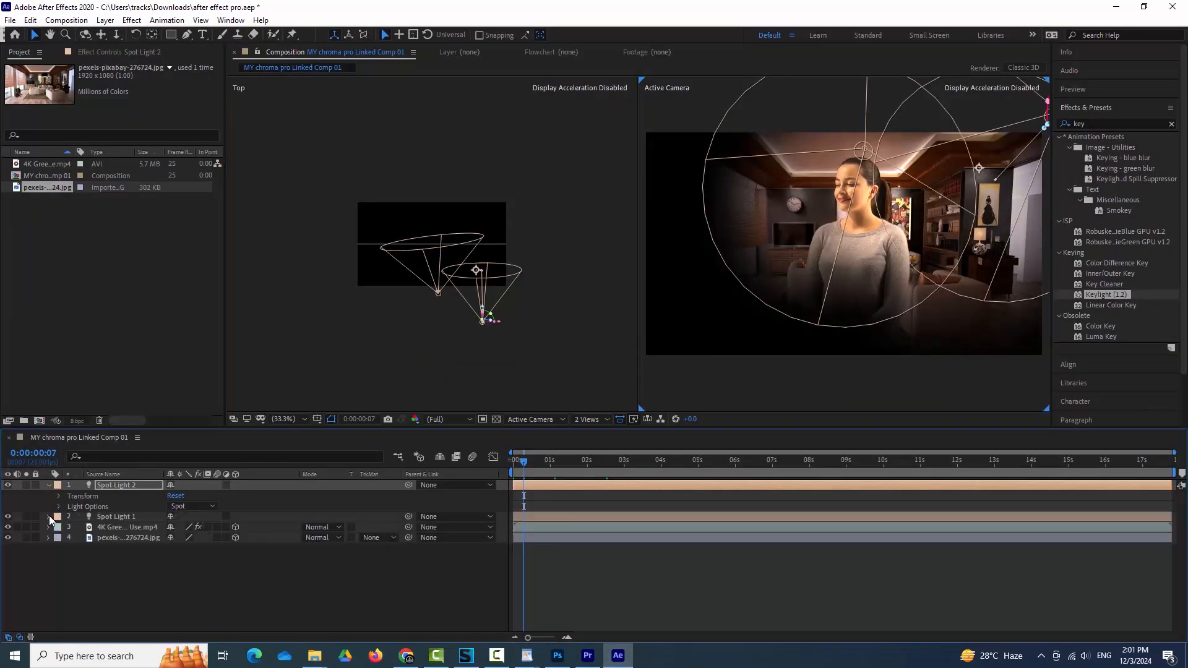
{"action": "left_click", "coordinate": [48, 517]}
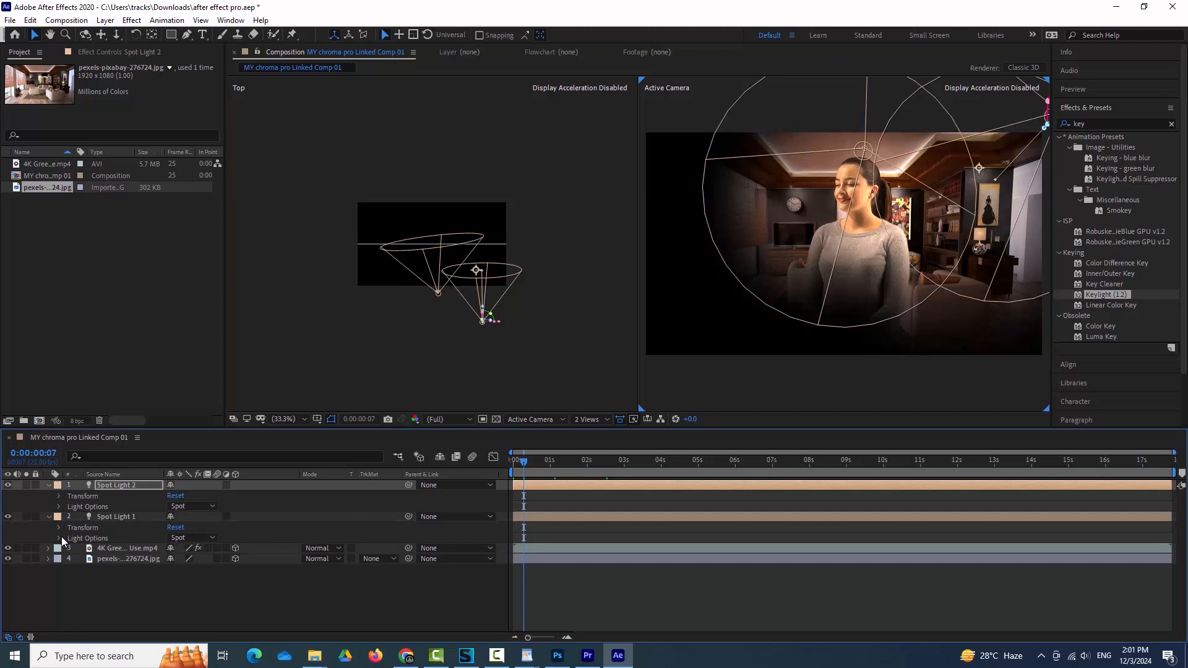
{"action": "left_click", "coordinate": [59, 538]}
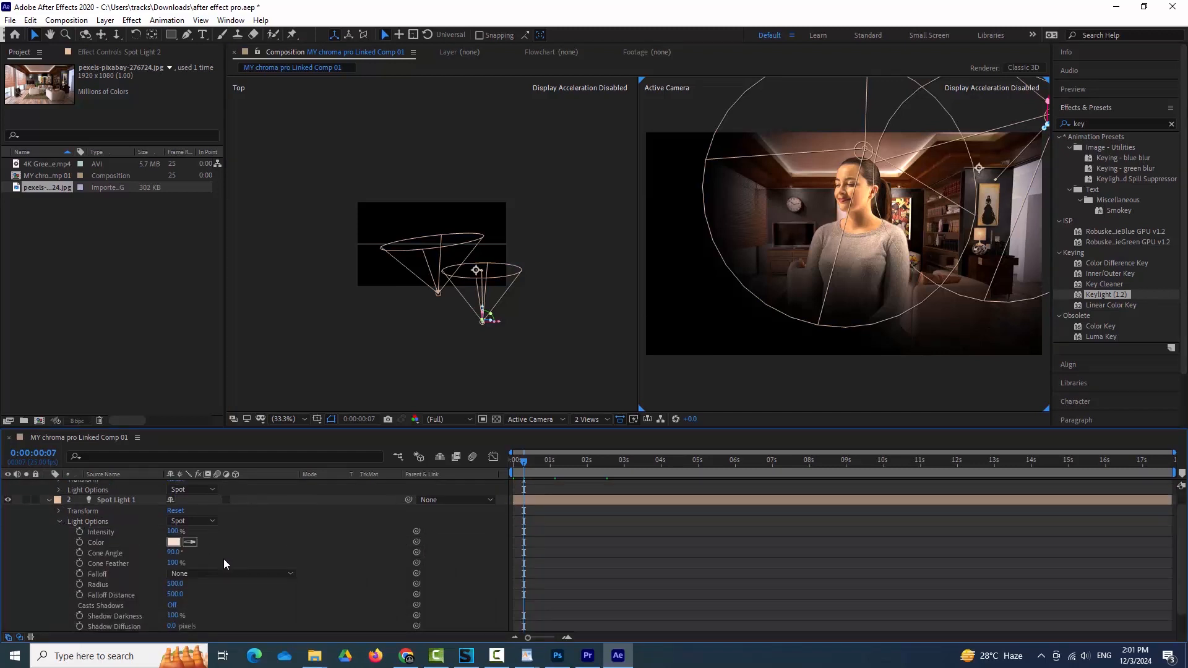
{"action": "left_click", "coordinate": [175, 532]}
{"action": "key", "text": "BackSpace"}
{"action": "type", "text": "50"}
{"action": "key", "text": "Return"}
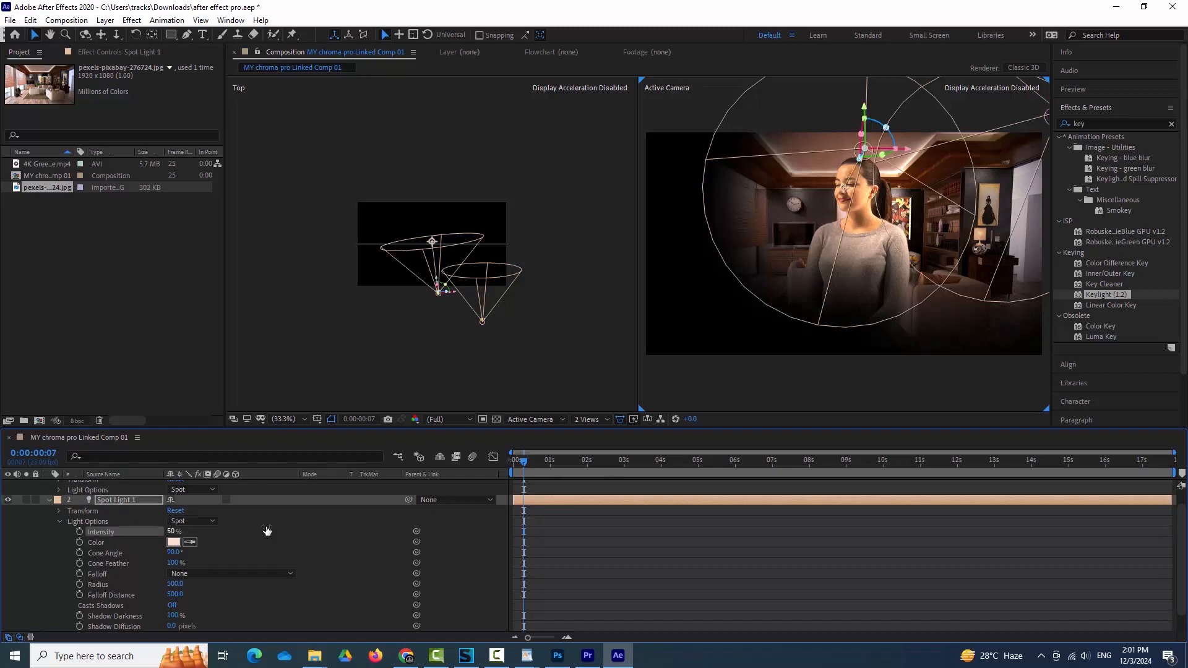
- Switch to Premiere Pro and examine the woman's dimmed face lighting full screen
{"action": "left_click", "coordinate": [588, 656]}
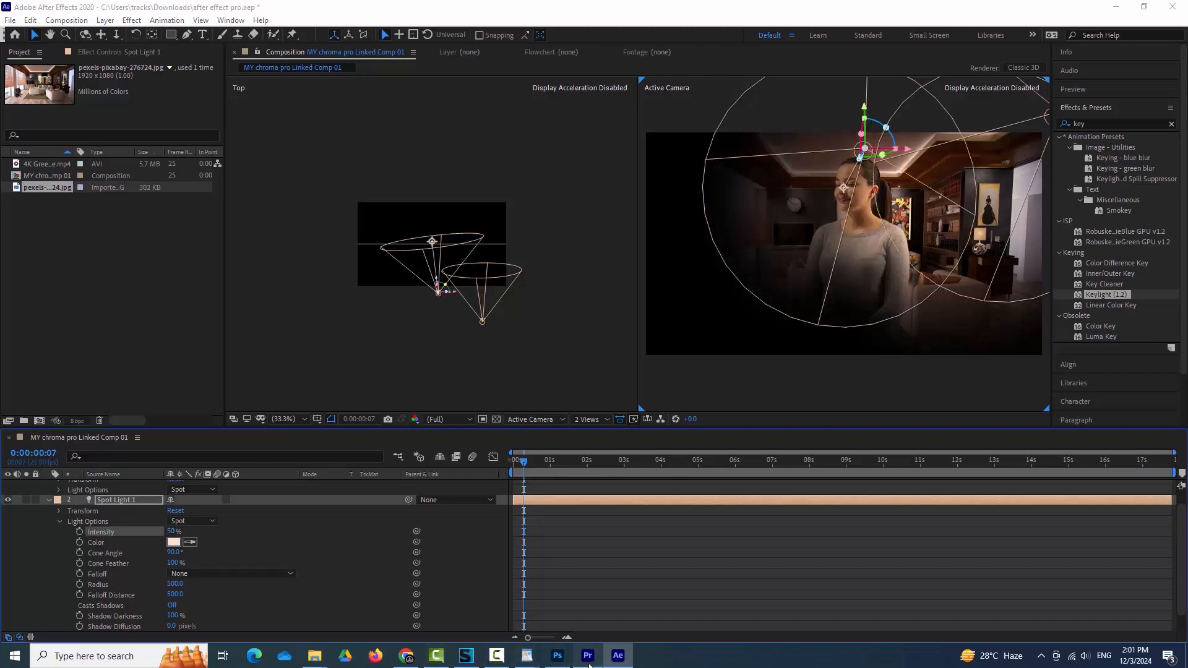
{"action": "key", "text": "ctrl+grave"}
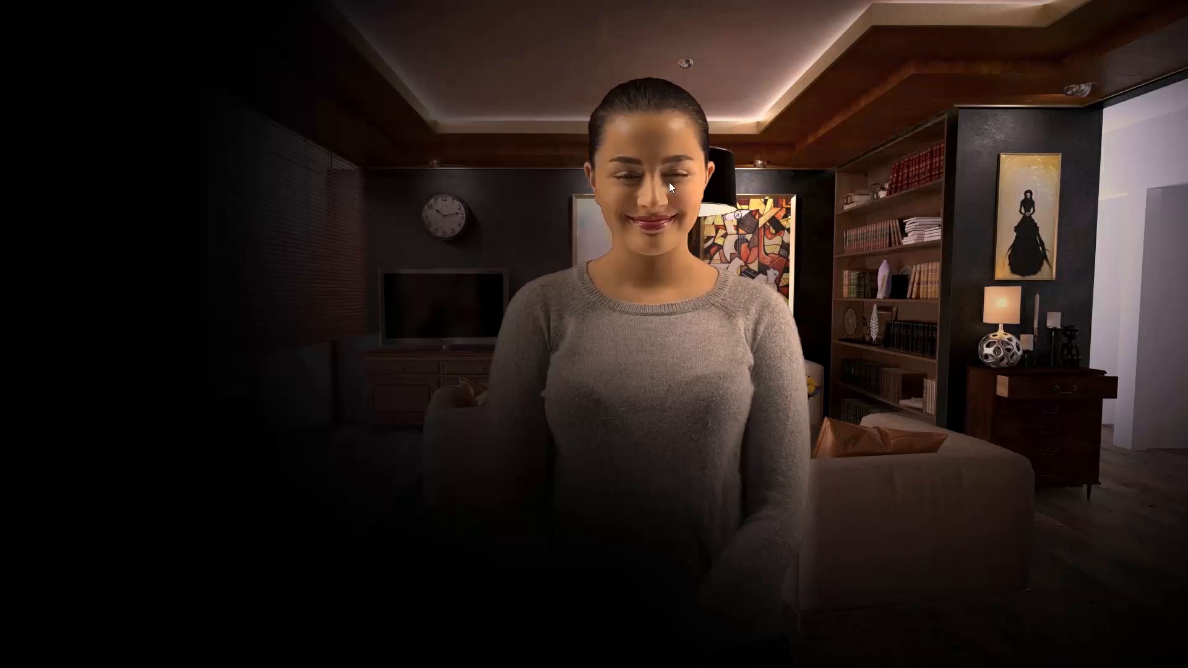
{"action": "key", "text": "Escape"}
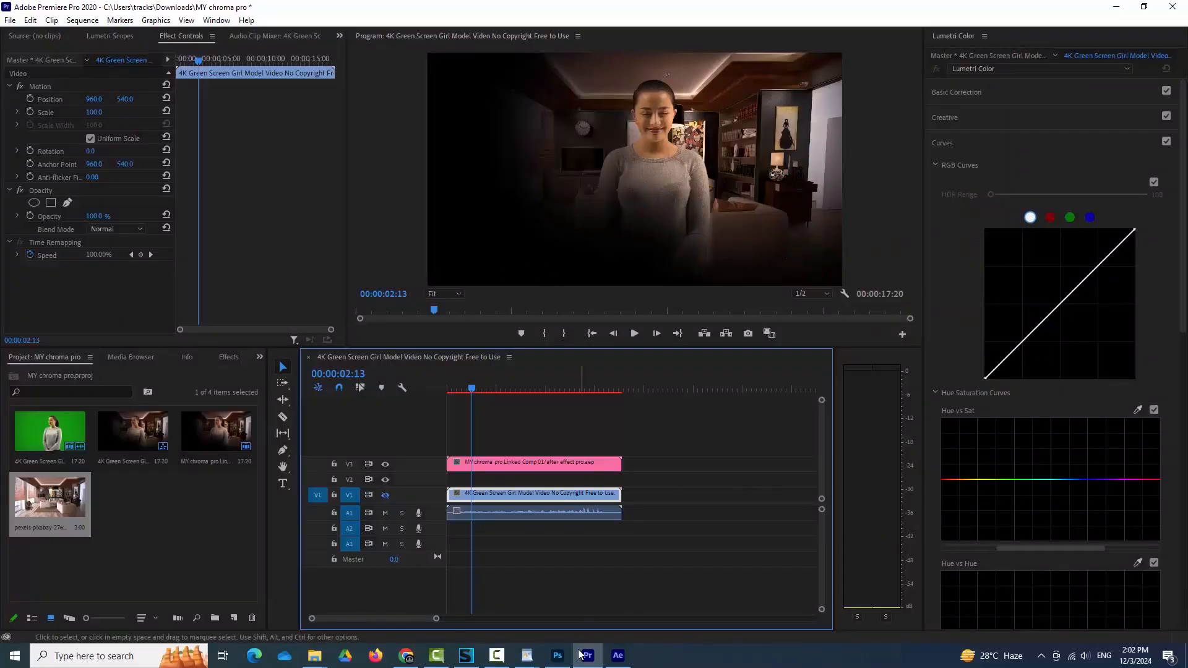
- In After Effects, add a third spot light with 100% Intensity, 90° Cone Angle and 100% Cone Feather
{"action": "left_click", "coordinate": [617, 658]}
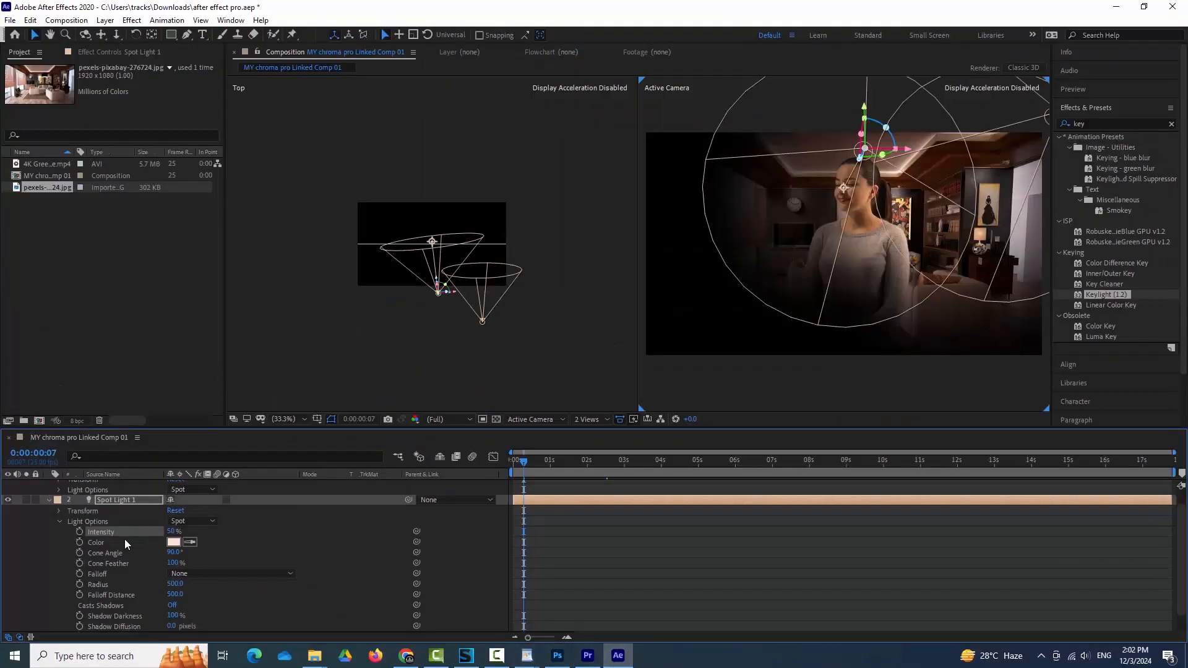
{"action": "left_click", "coordinate": [49, 500]}
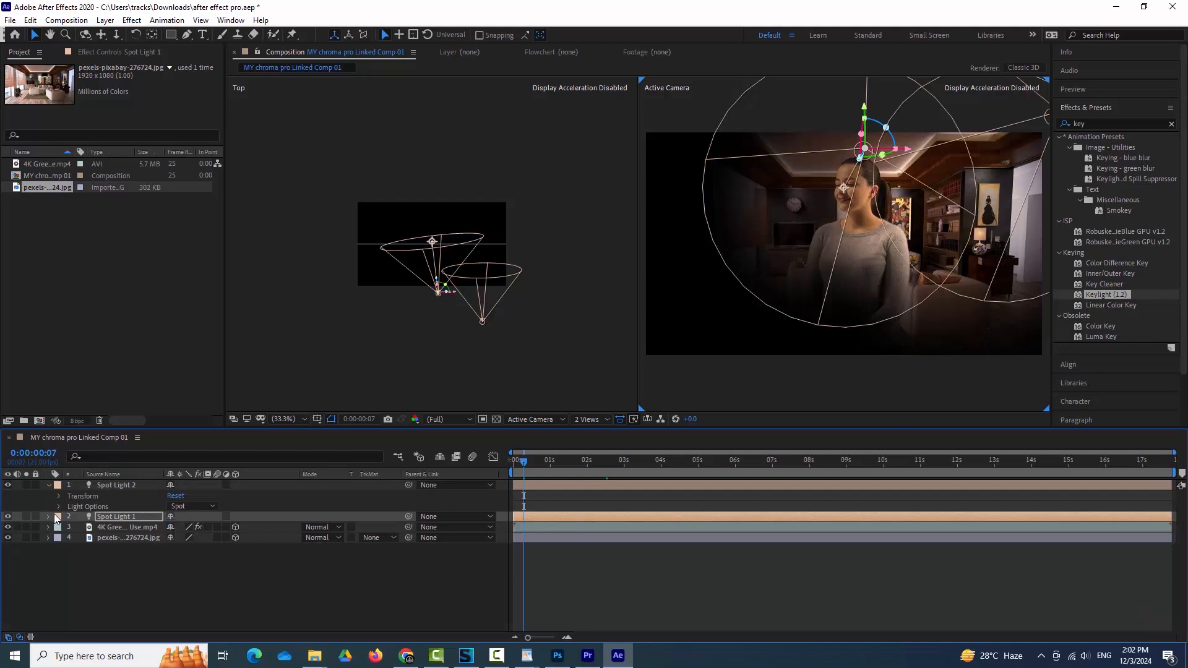
{"action": "right_click", "coordinate": [109, 562]}
{"action": "mouse_move", "coordinate": [163, 427]}
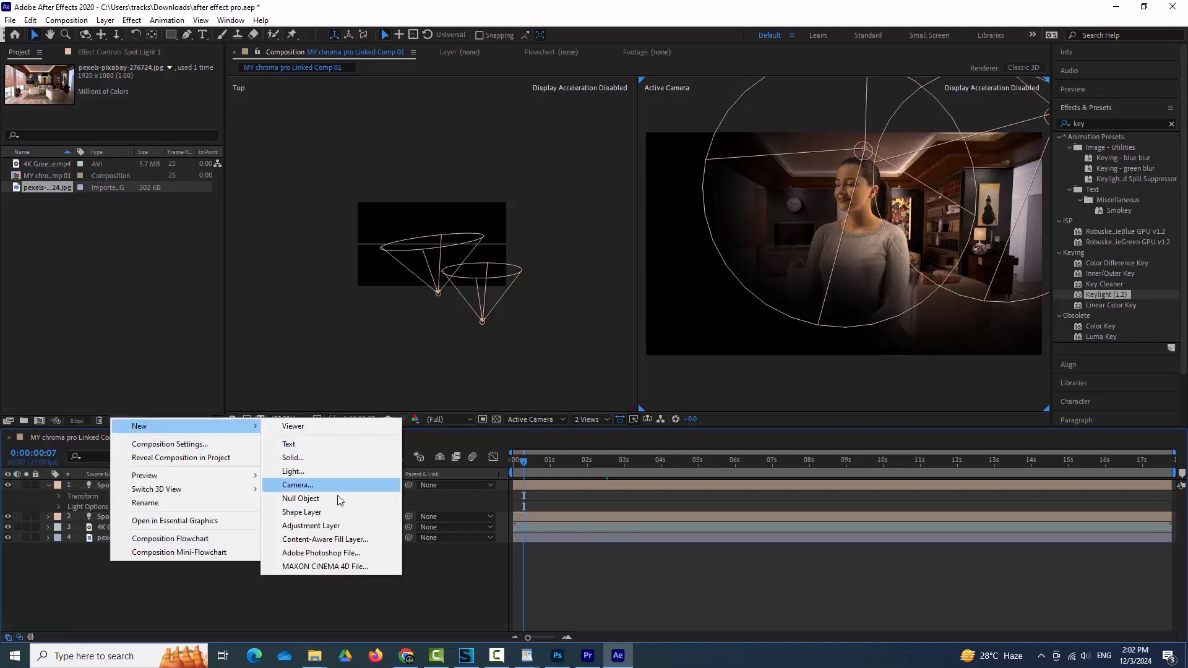
{"action": "left_click", "coordinate": [312, 472]}
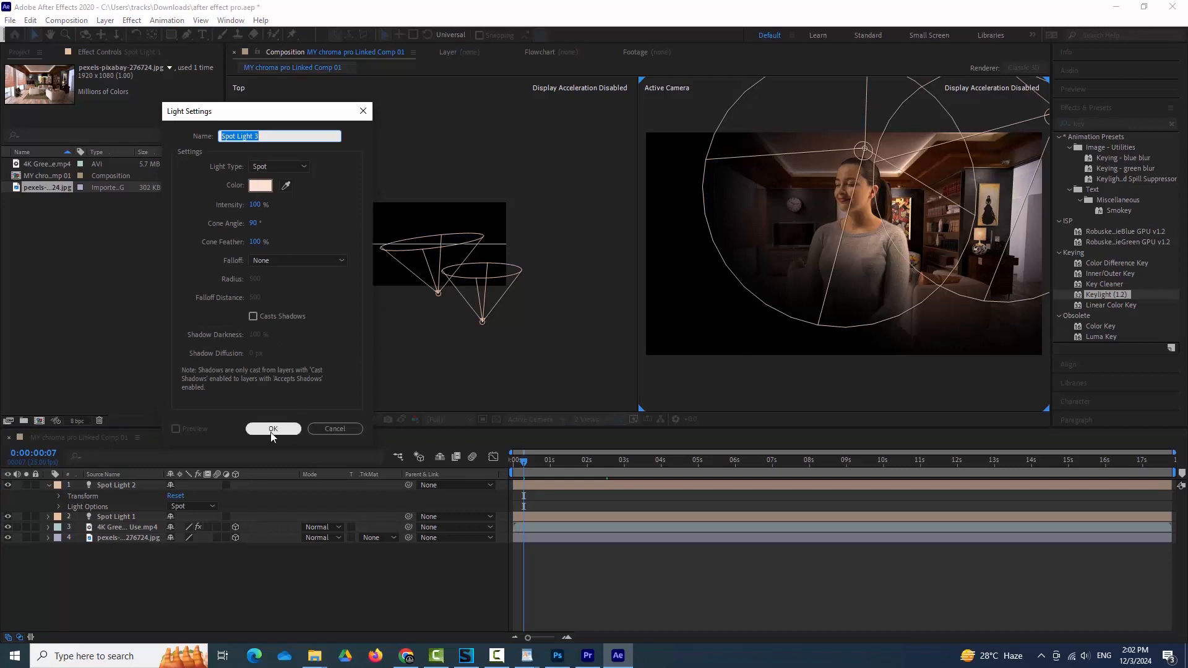
{"action": "left_click", "coordinate": [272, 430]}
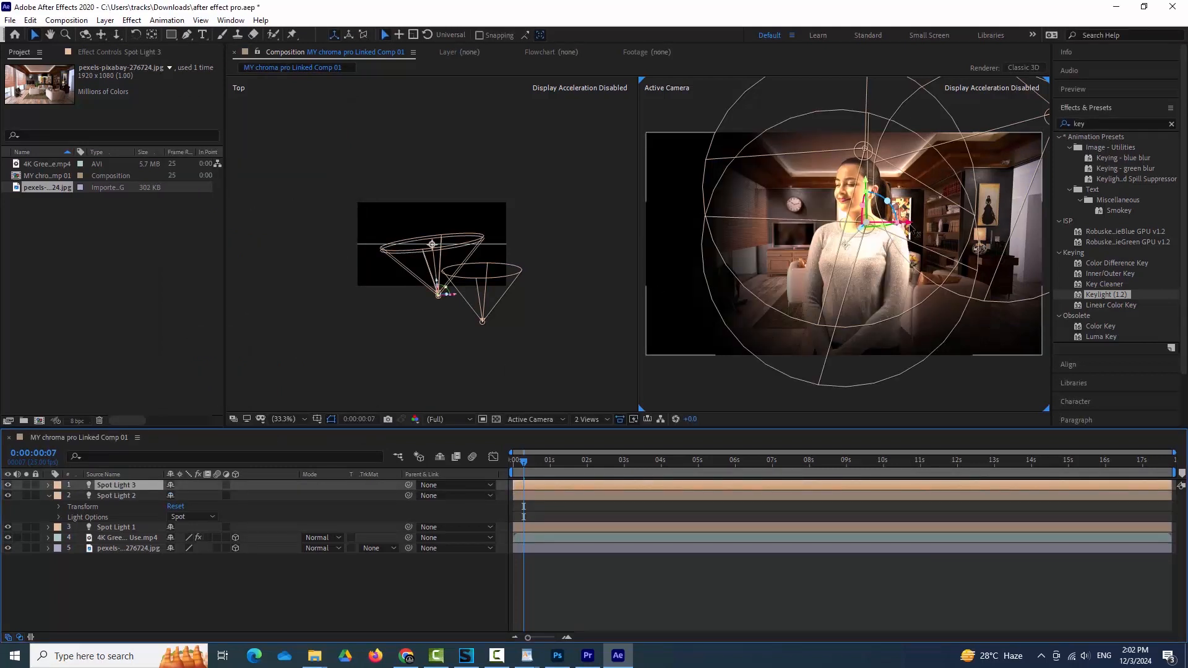
- Move Spot Light 3 across to the window blinds and raise it to their upper part, at about x 470, y 303
{"action": "left_click_drag", "start_coordinate": [900, 222], "coordinate": [779, 216]}
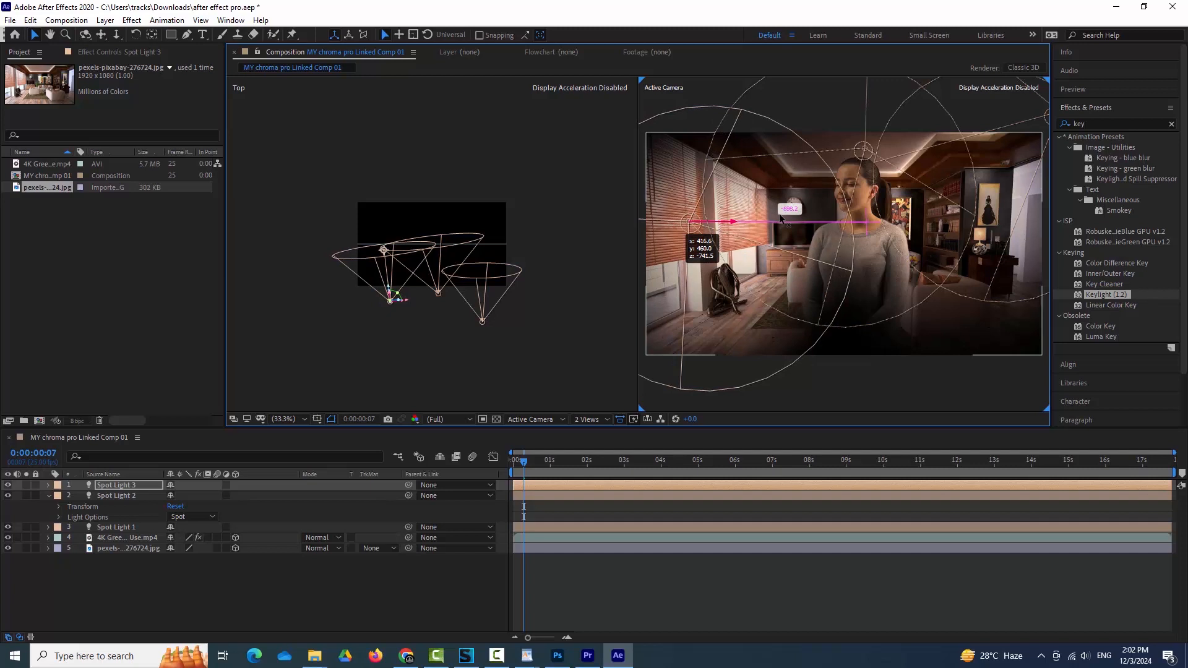
{"action": "left_click_drag", "start_coordinate": [781, 218], "coordinate": [772, 225]}
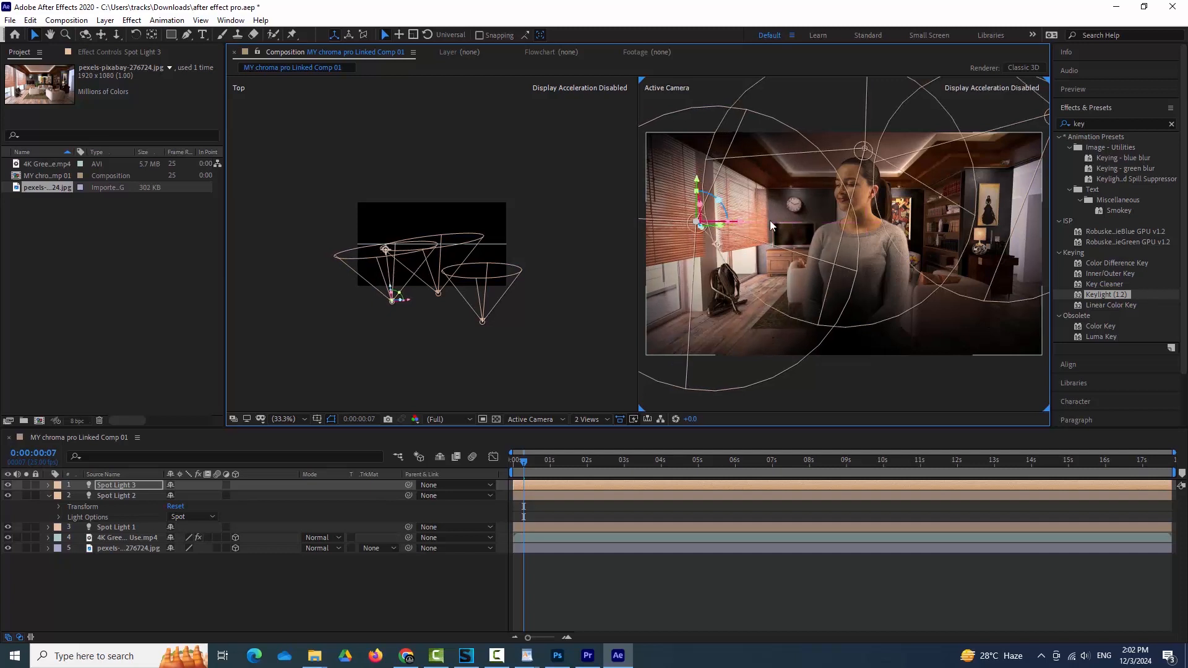
{"action": "left_click_drag", "start_coordinate": [695, 180], "coordinate": [700, 138]}
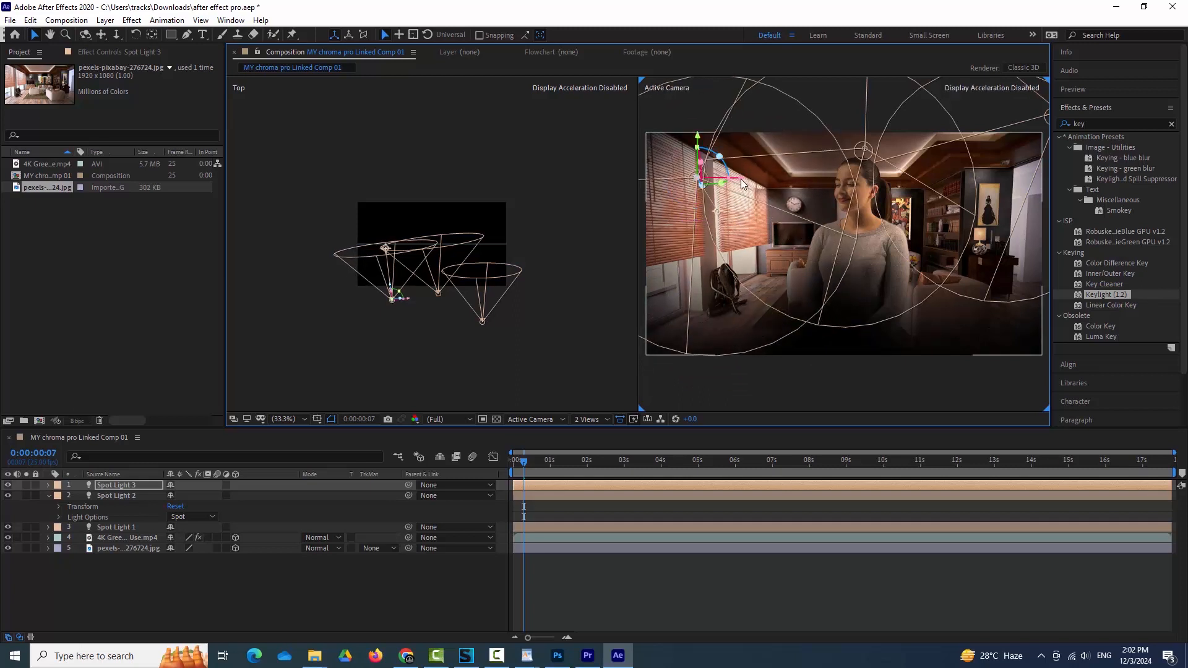
{"action": "left_click_drag", "start_coordinate": [742, 179], "coordinate": [751, 181]}
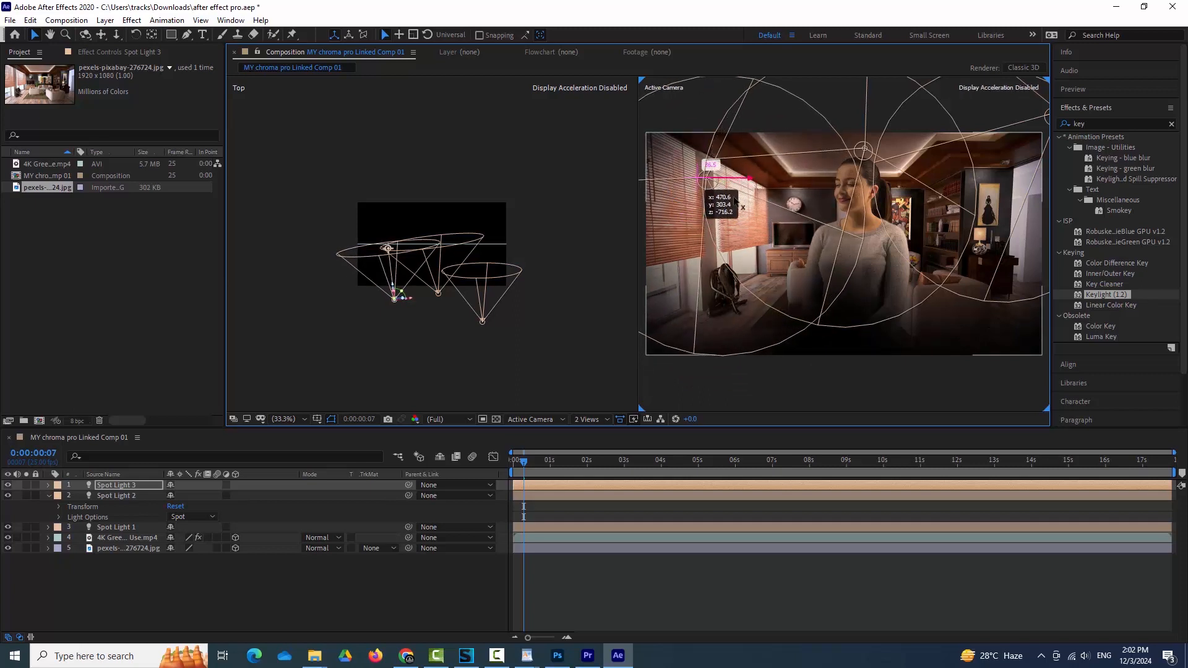
- Switch to Premiere Pro and examine the composite lit by the three spot lights
{"action": "left_click", "coordinate": [588, 656]}
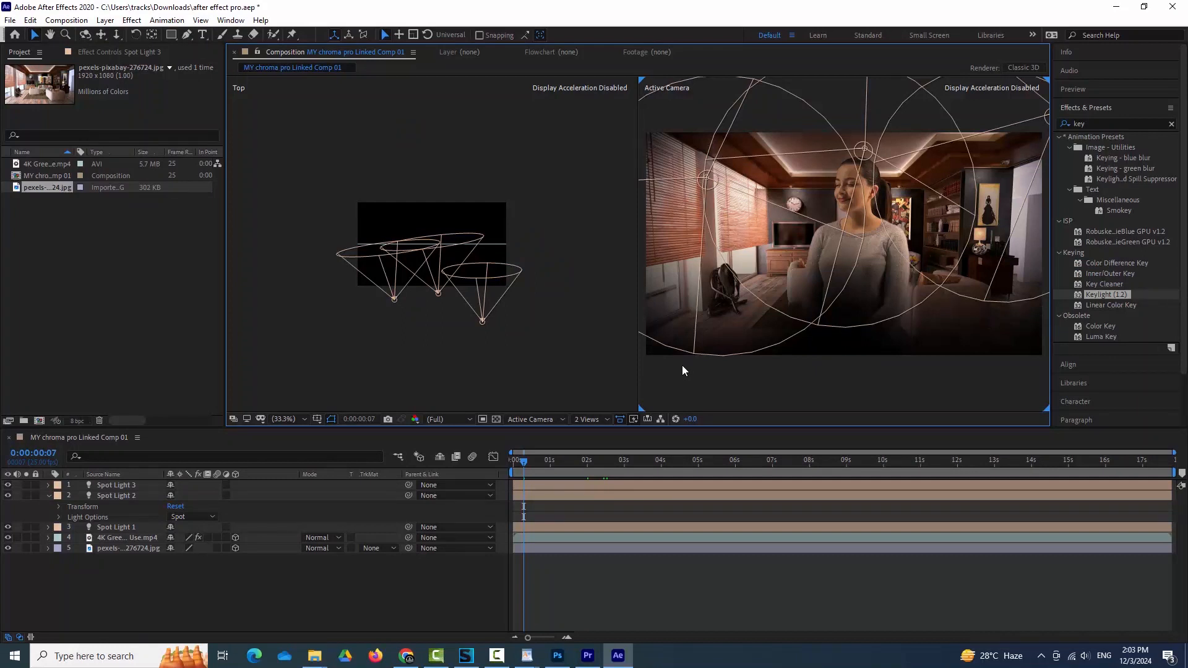
{"action": "right_click", "coordinate": [345, 607]}
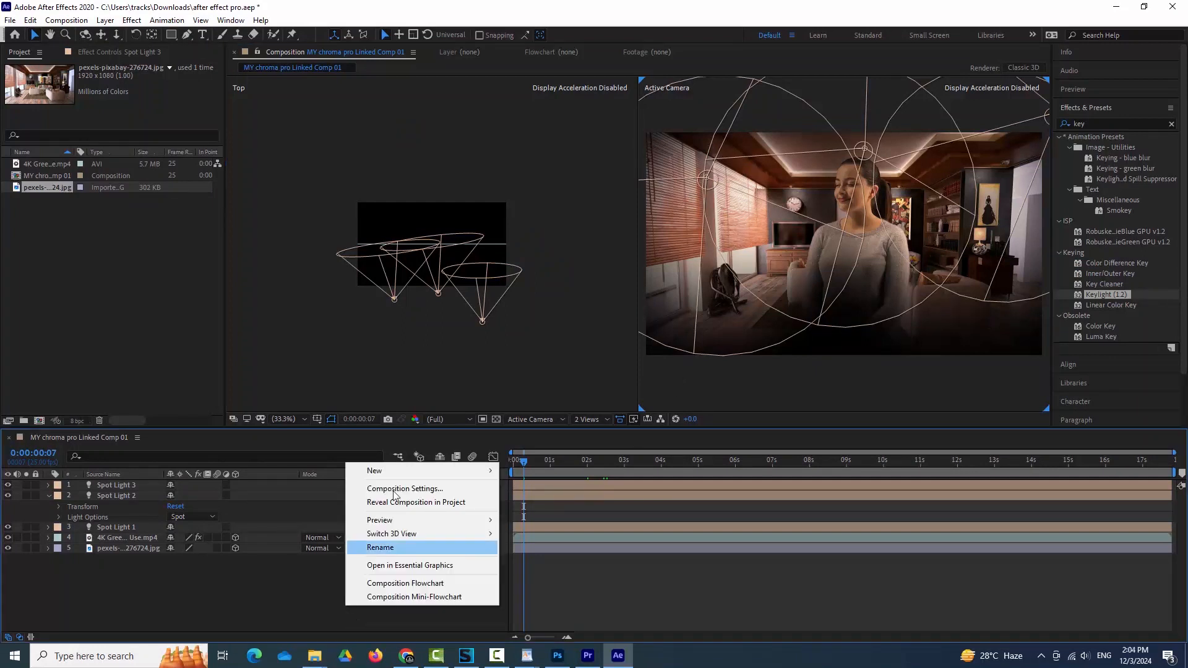
{"action": "mouse_move", "coordinate": [411, 474]}
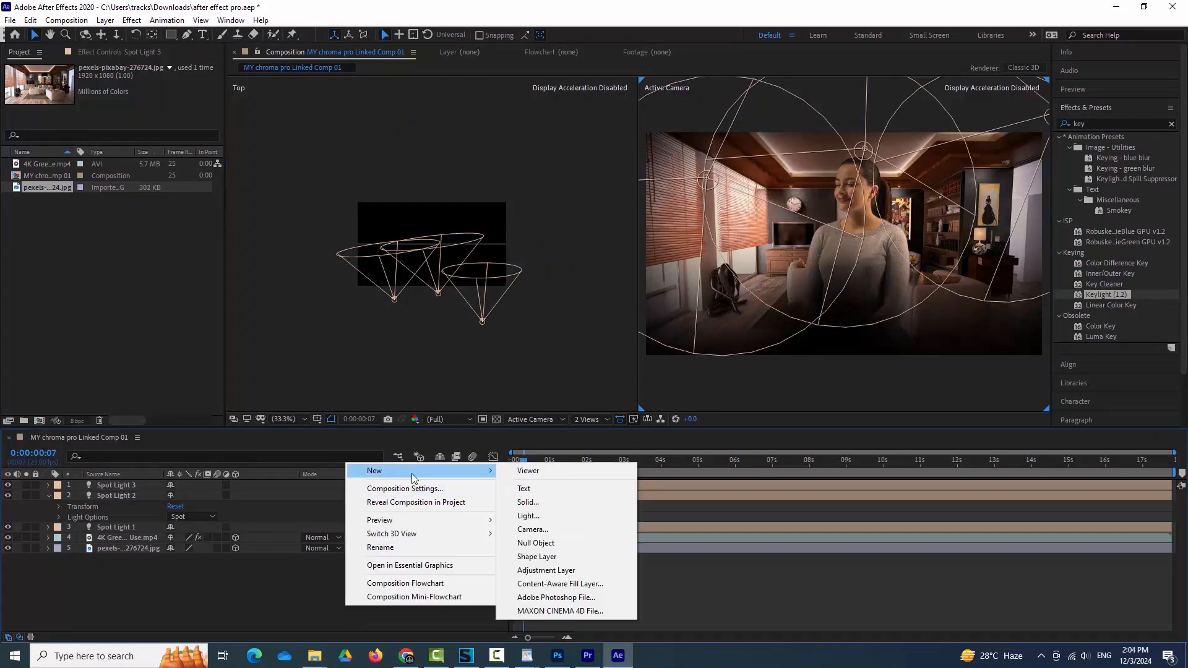
{"action": "left_click", "coordinate": [529, 502]}
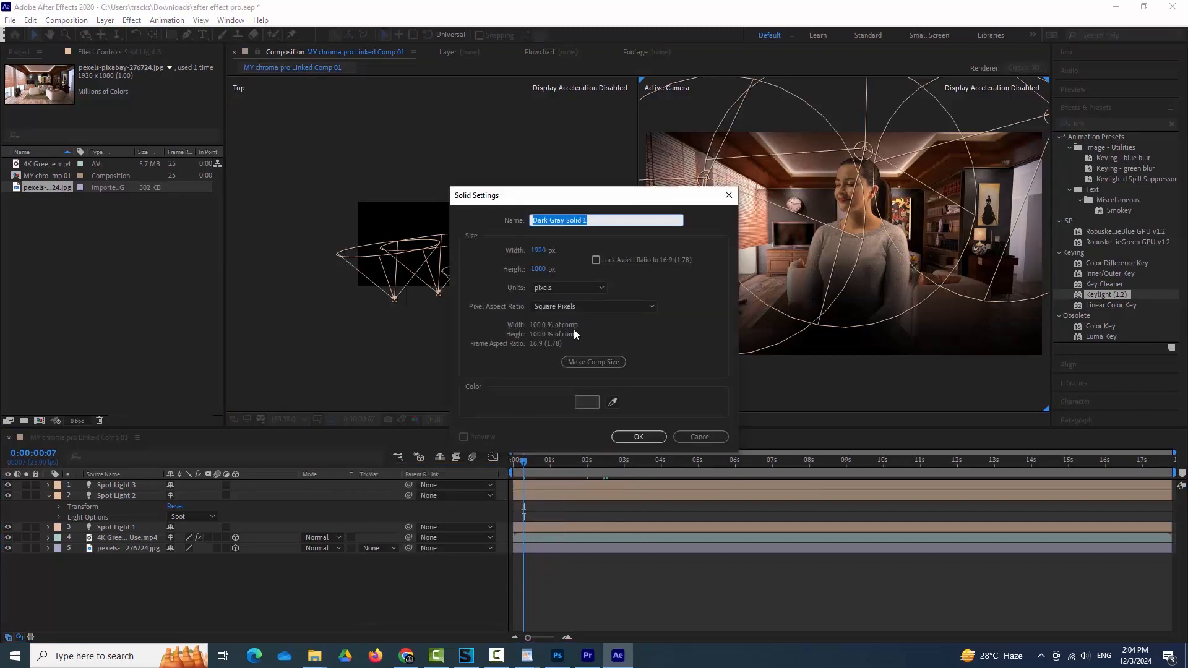
{"action": "left_click", "coordinate": [698, 437]}
- Add a fourth spot light and lower it to the bottom edge of the frame, just below the woman's hands
{"action": "right_click", "coordinate": [347, 618]}
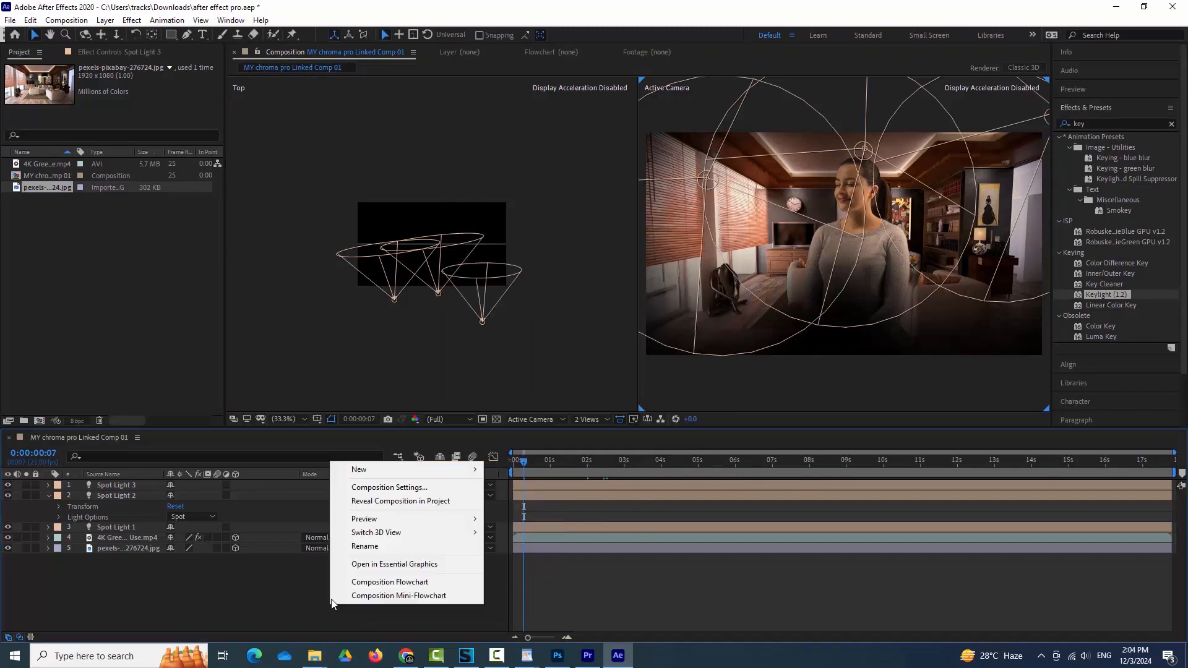
{"action": "mouse_move", "coordinate": [397, 469]}
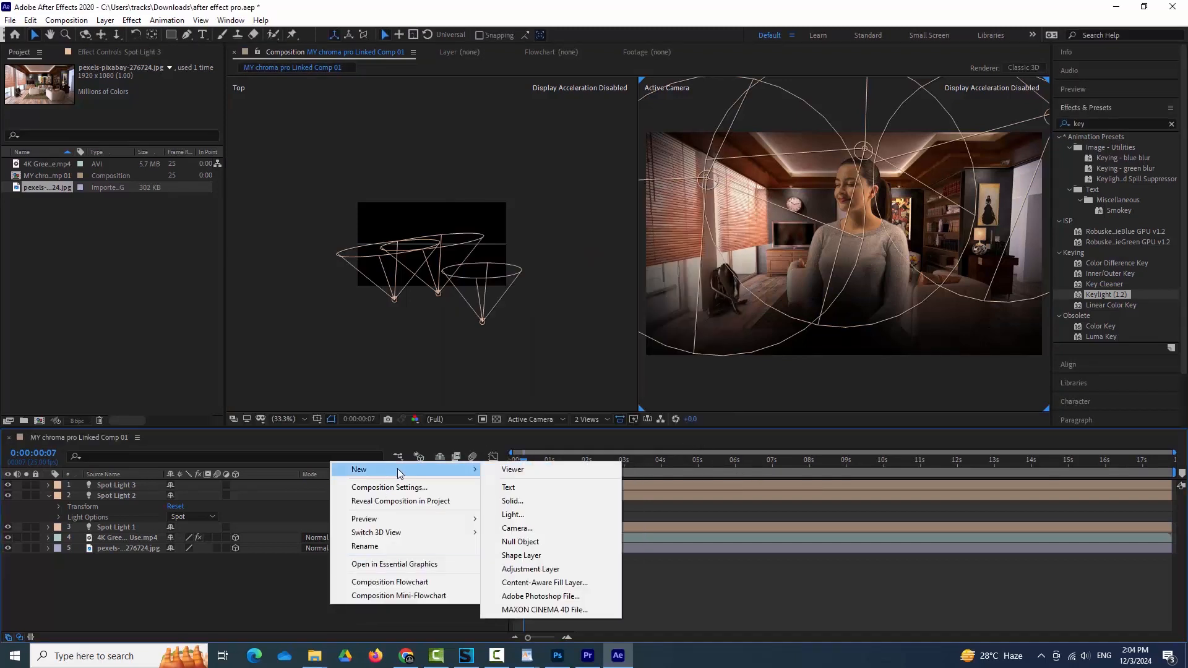
{"action": "left_click", "coordinate": [533, 516]}
{"action": "left_click", "coordinate": [286, 432]}
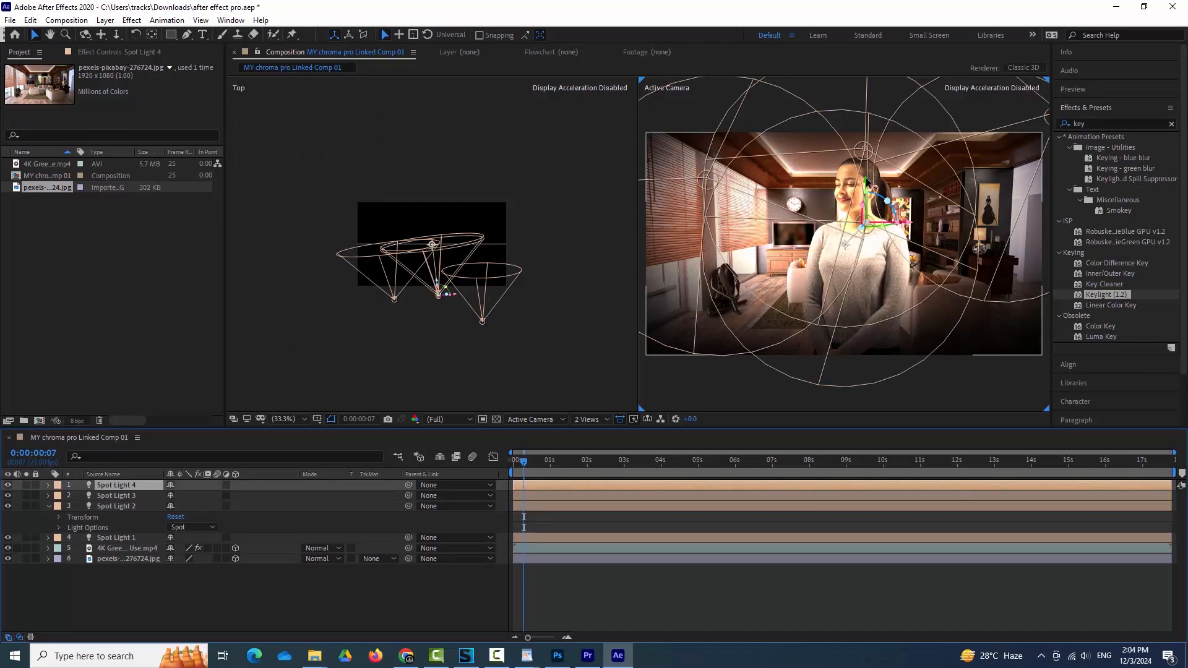
{"action": "left_click_drag", "start_coordinate": [868, 185], "coordinate": [894, 276]}
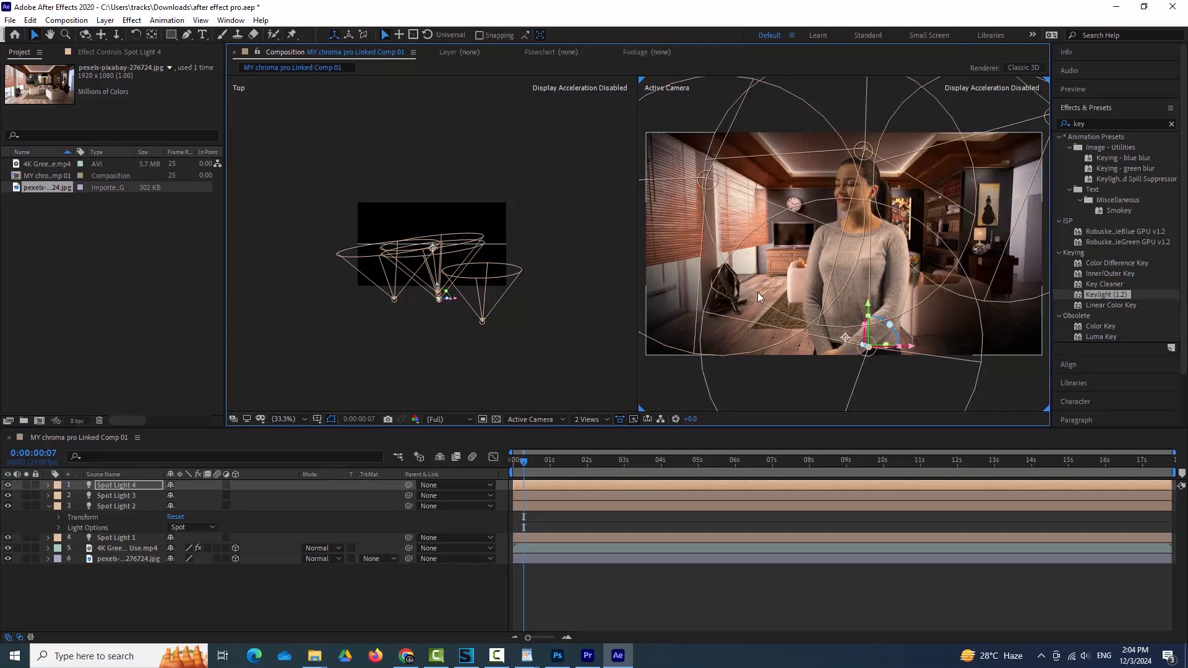
- Add a fifth spot light with 100% Intensity, 90° Cone Angle and 100% Cone Feather, and move it below the frame's lower-left corner
{"action": "right_click", "coordinate": [272, 610]}
{"action": "mouse_move", "coordinate": [328, 482]}
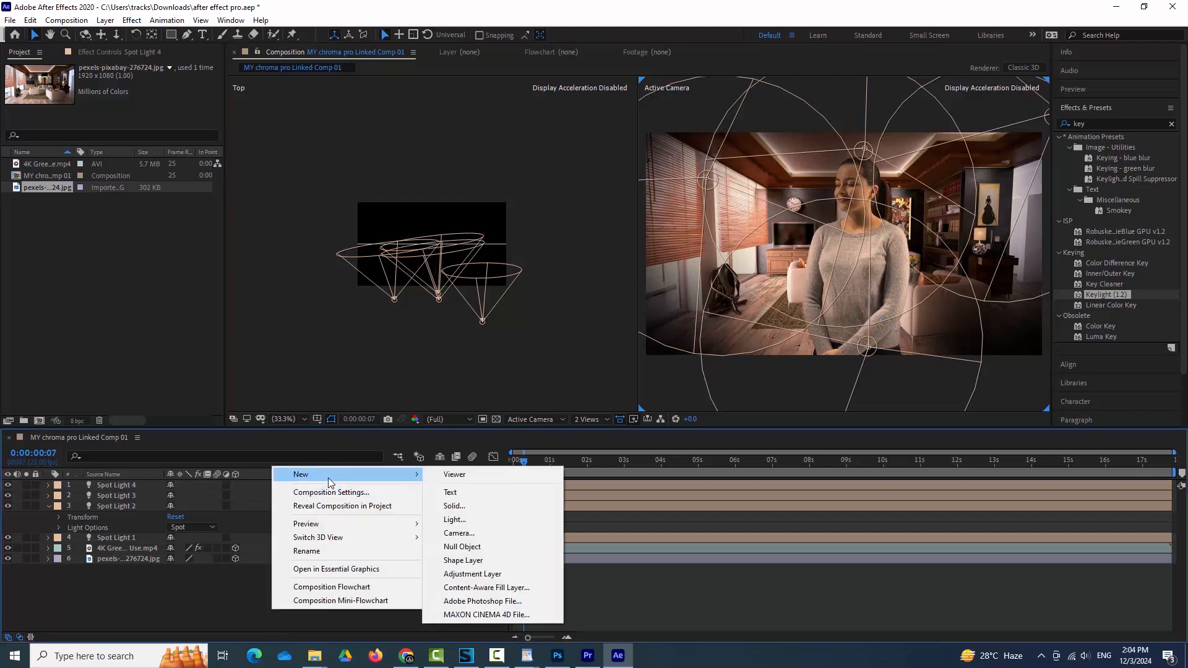
{"action": "left_click", "coordinate": [458, 519]}
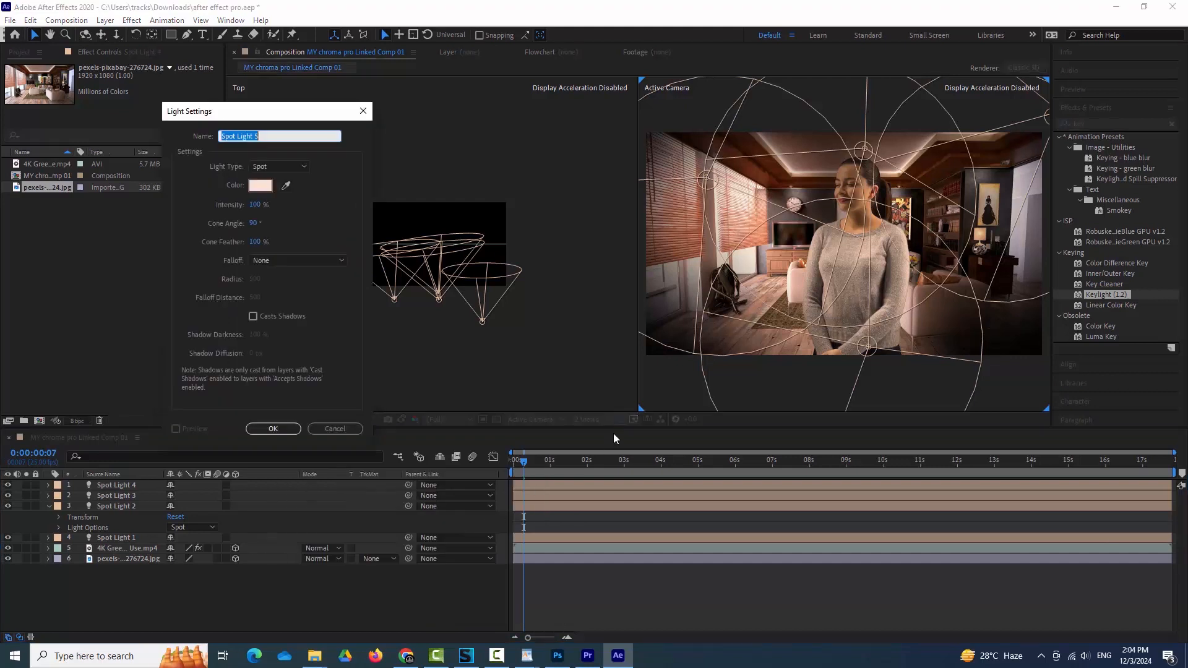
{"action": "left_click", "coordinate": [292, 428]}
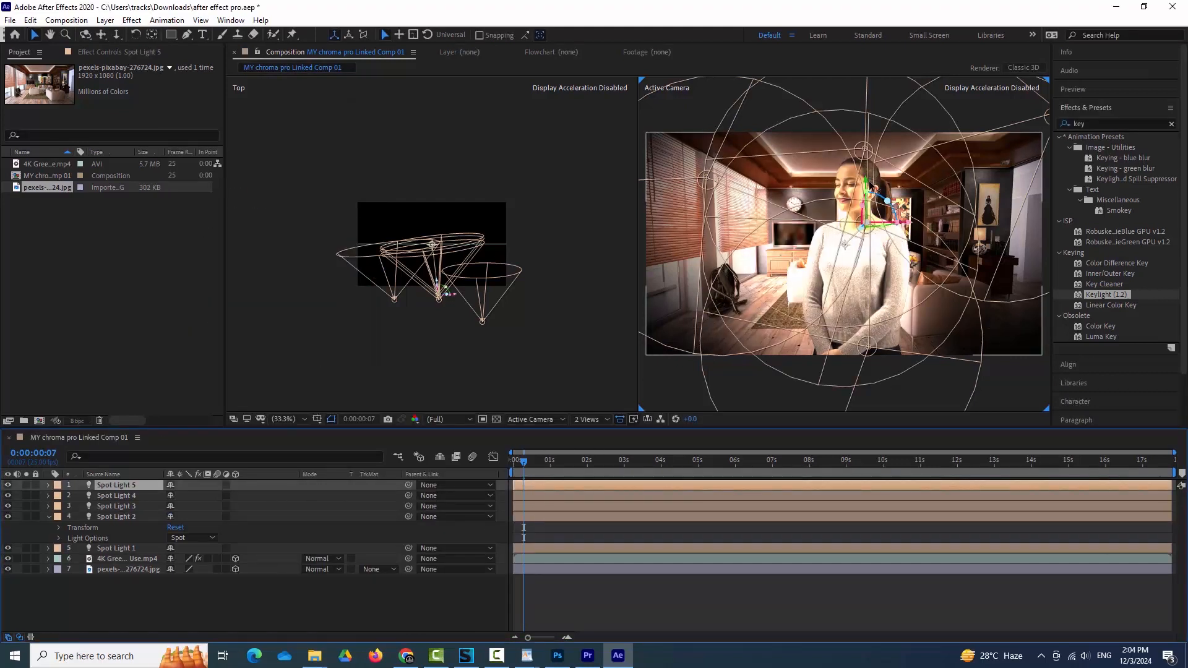
{"action": "left_click_drag", "start_coordinate": [869, 239], "coordinate": [749, 223]}
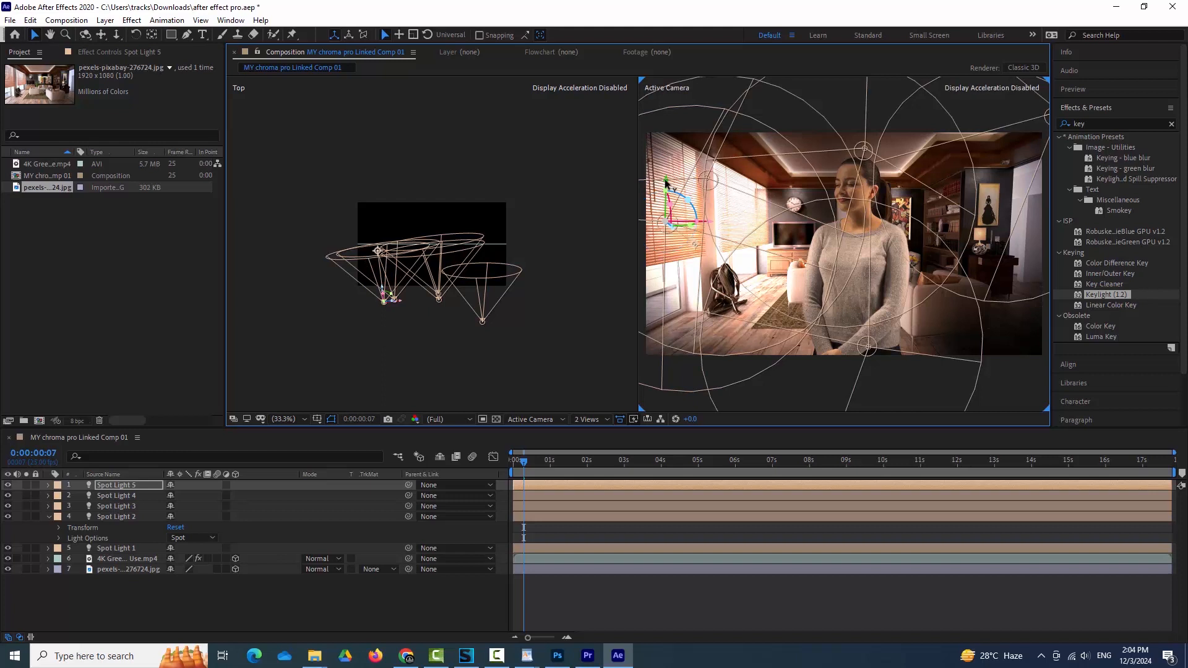
{"action": "left_click_drag", "start_coordinate": [667, 190], "coordinate": [660, 324]}
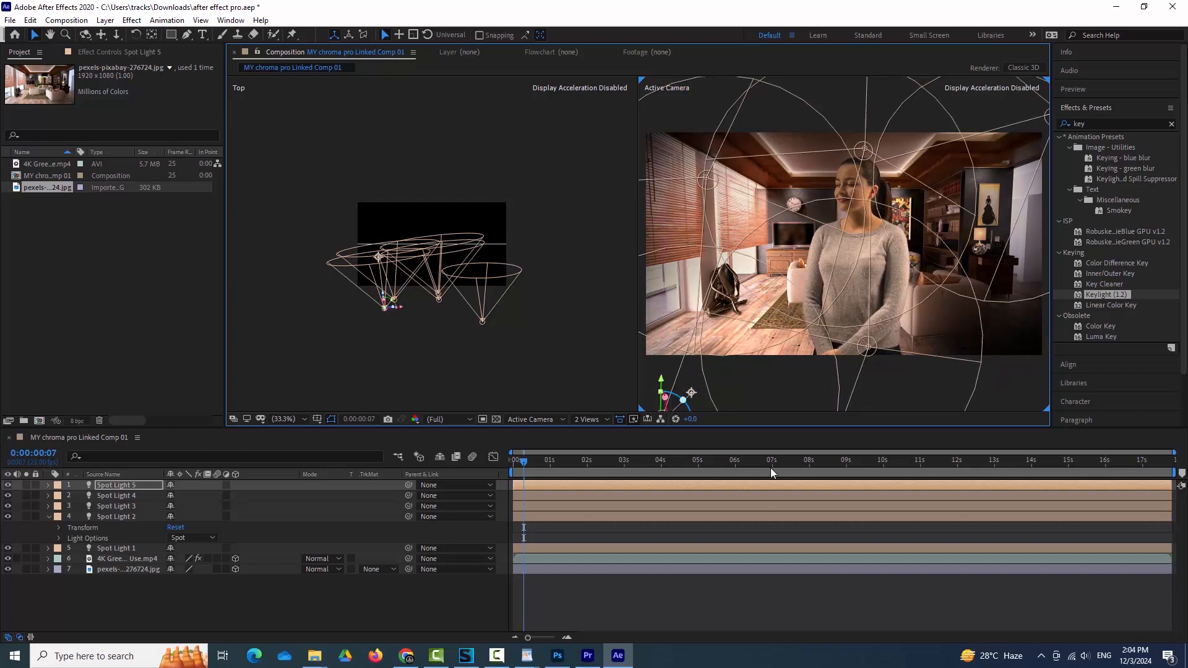
- Switch to Premiere Pro and examine the composite lit by the five spot lights
{"action": "left_click", "coordinate": [587, 655]}
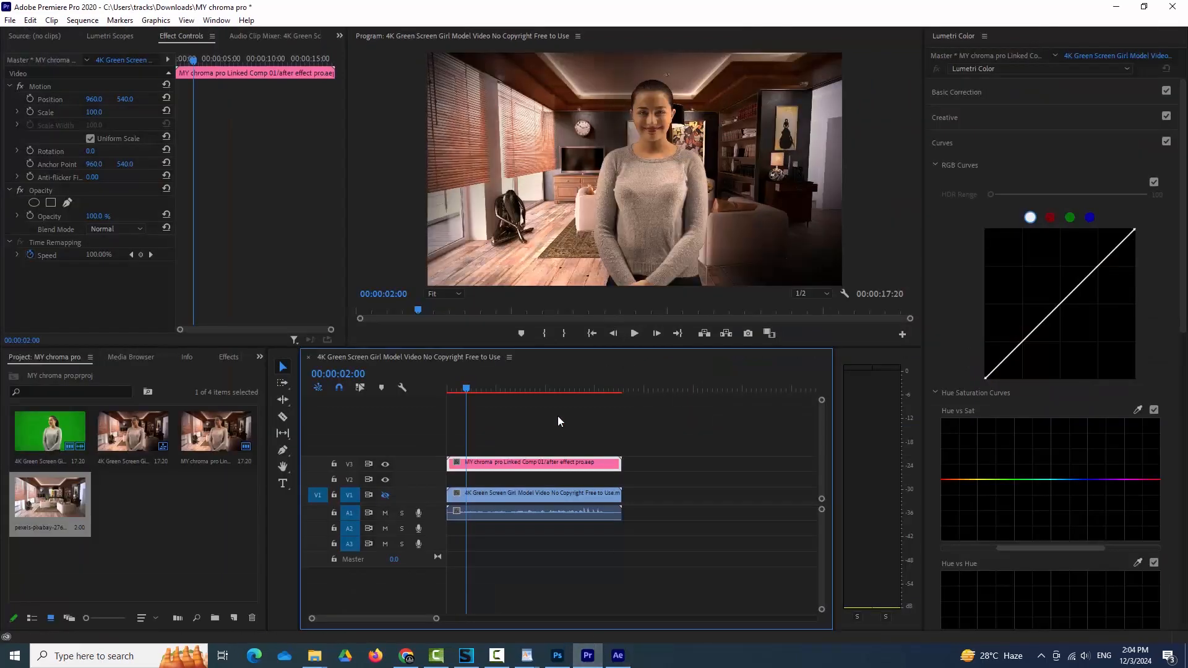